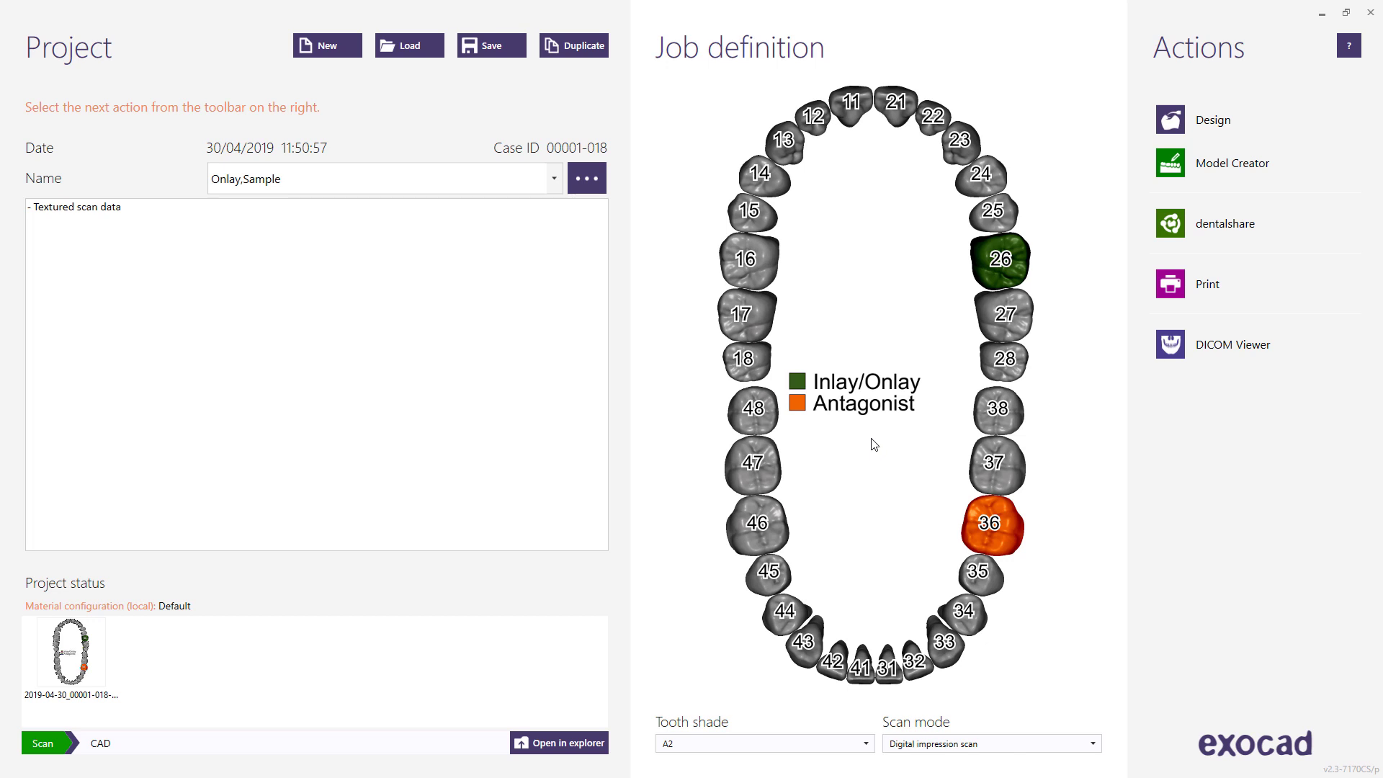
- Review the Inlay/Onlay material and parameters of tooth 26, accept them unchanged and start the CAD design of the case
{"action": "left_click", "coordinate": [999, 267]}
{"action": "left_click", "coordinate": [998, 267]}
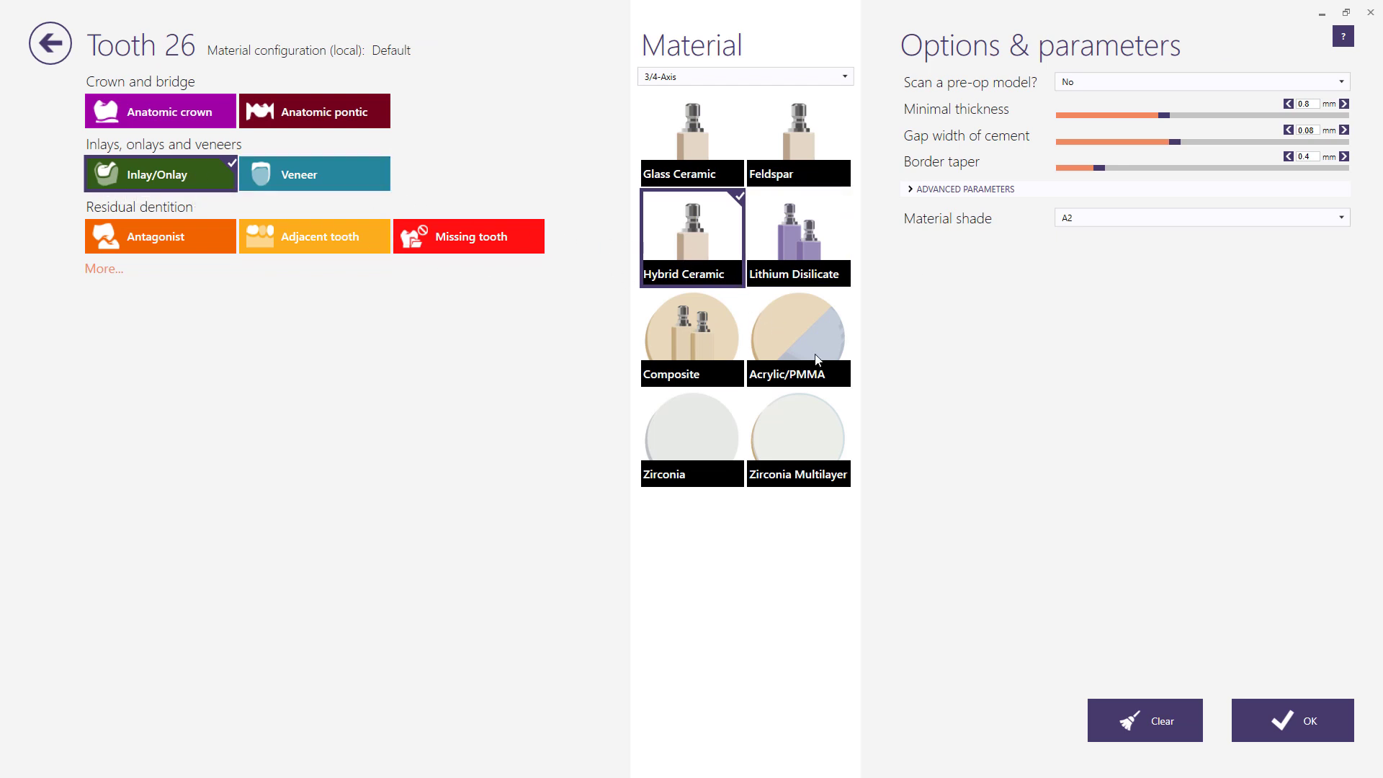
{"action": "left_click", "coordinate": [1262, 707]}
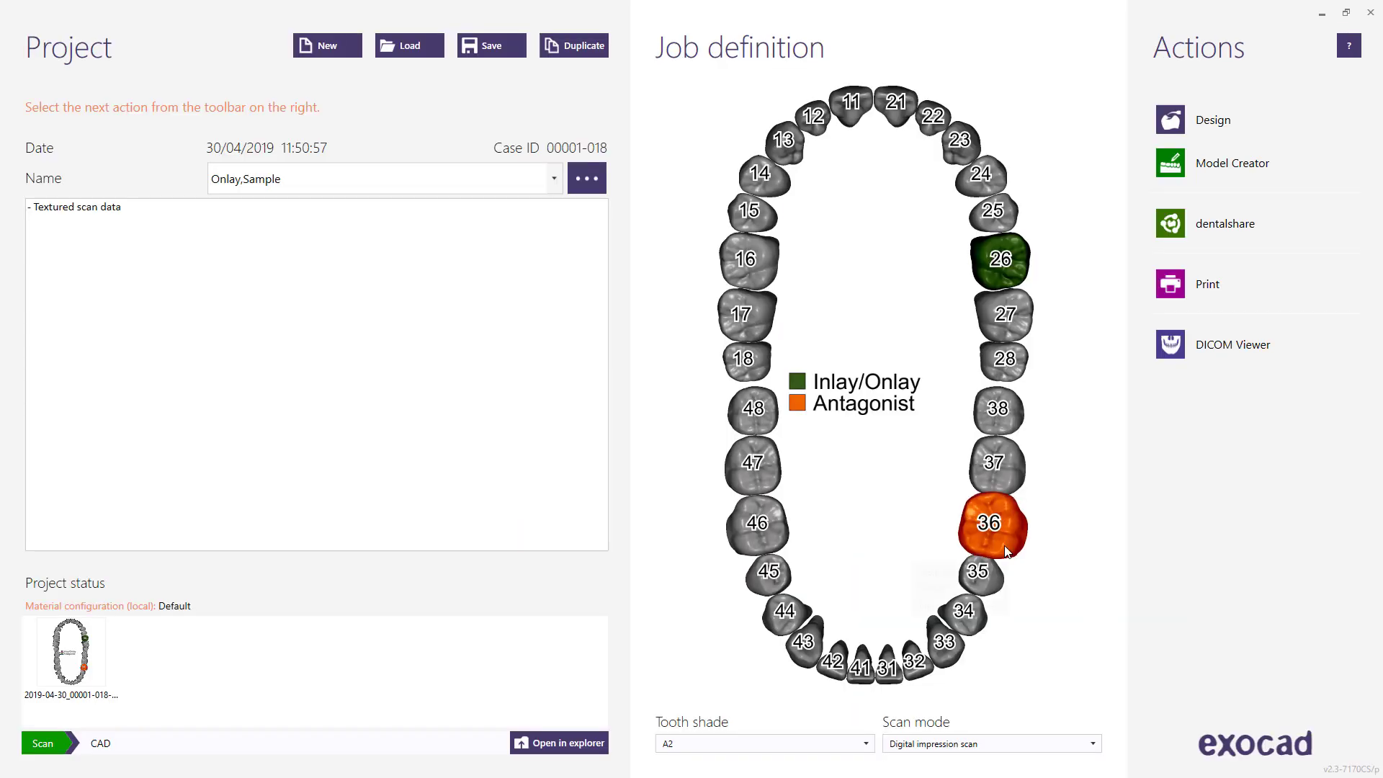
{"action": "mouse_move", "coordinate": [1007, 551]}
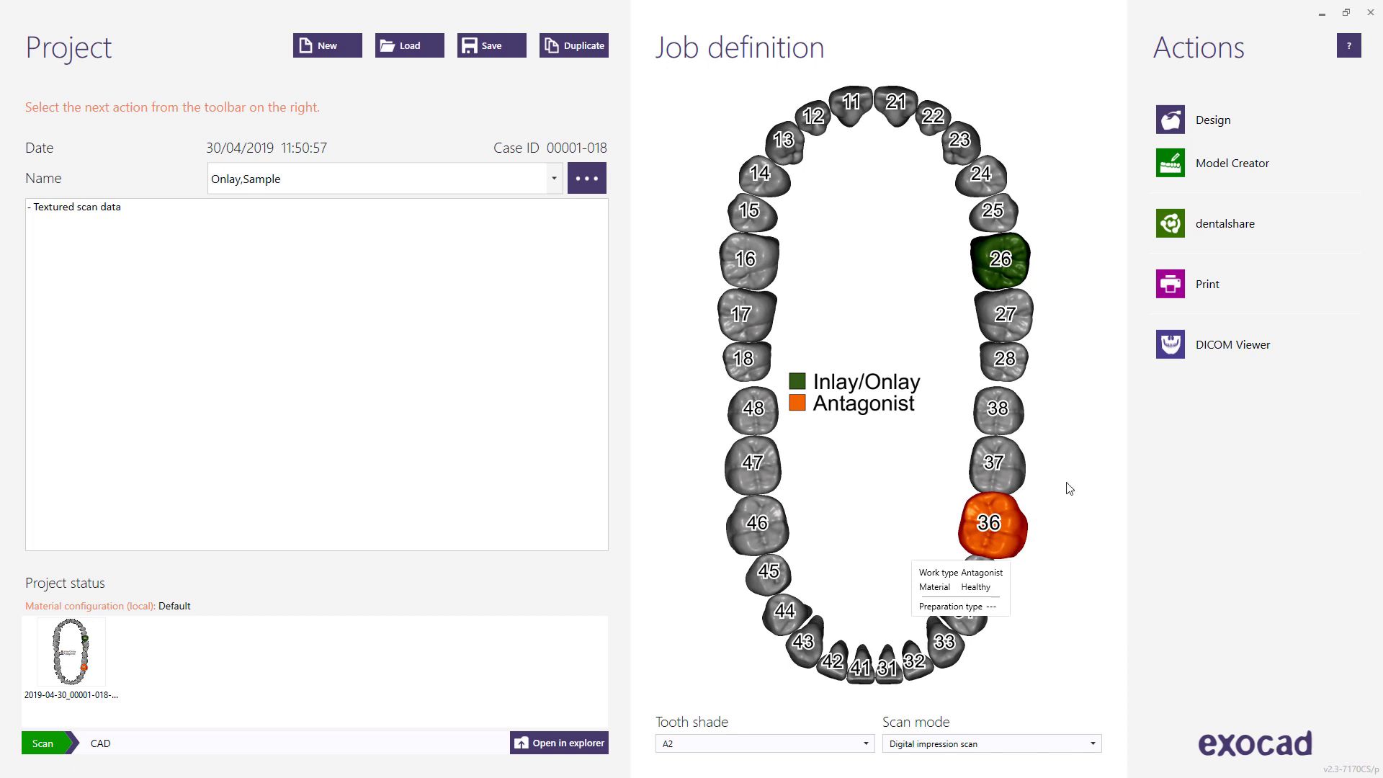
{"action": "left_click", "coordinate": [1217, 126]}
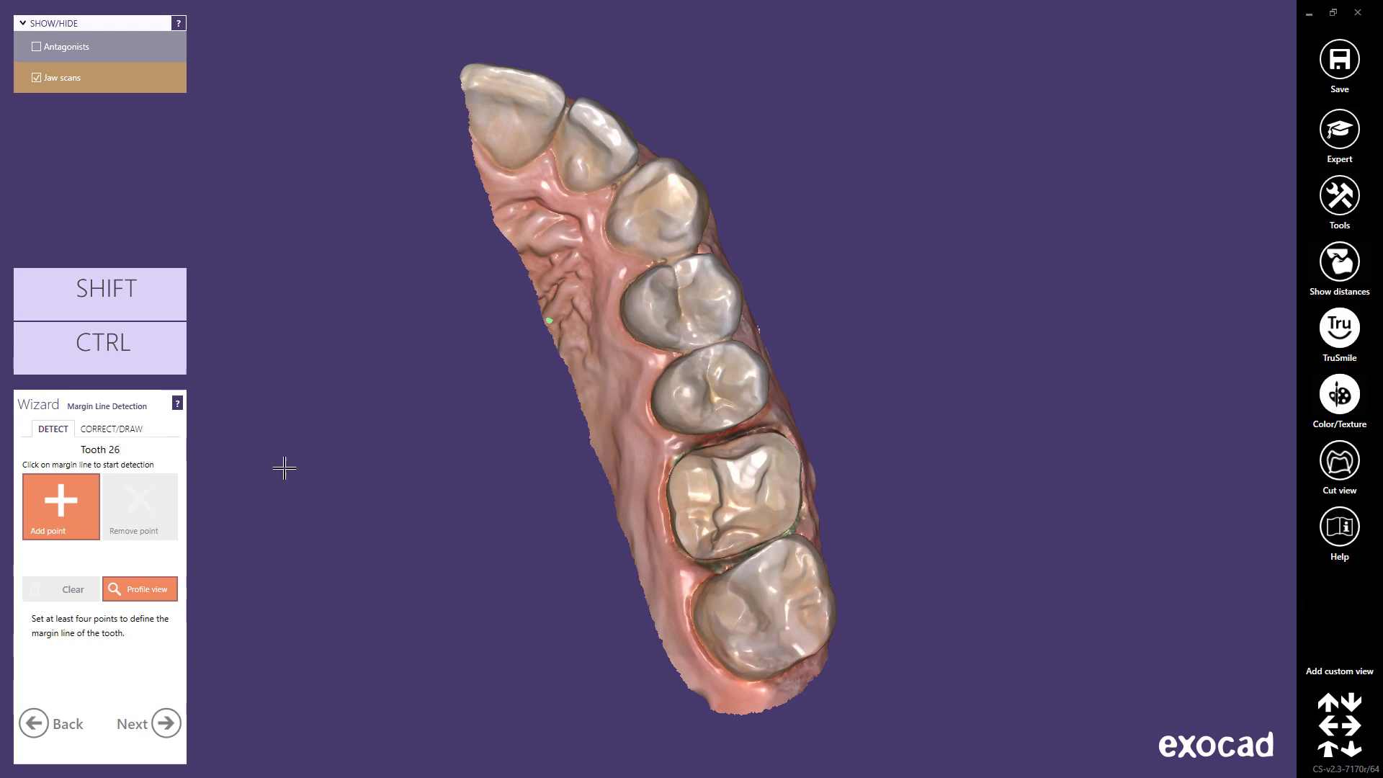
- Detect the margin line of tooth 26 by setting four points around the edge of the preparation
{"action": "scroll", "coordinate": [759, 517], "scroll_direction": "up", "scroll_amount": 5}
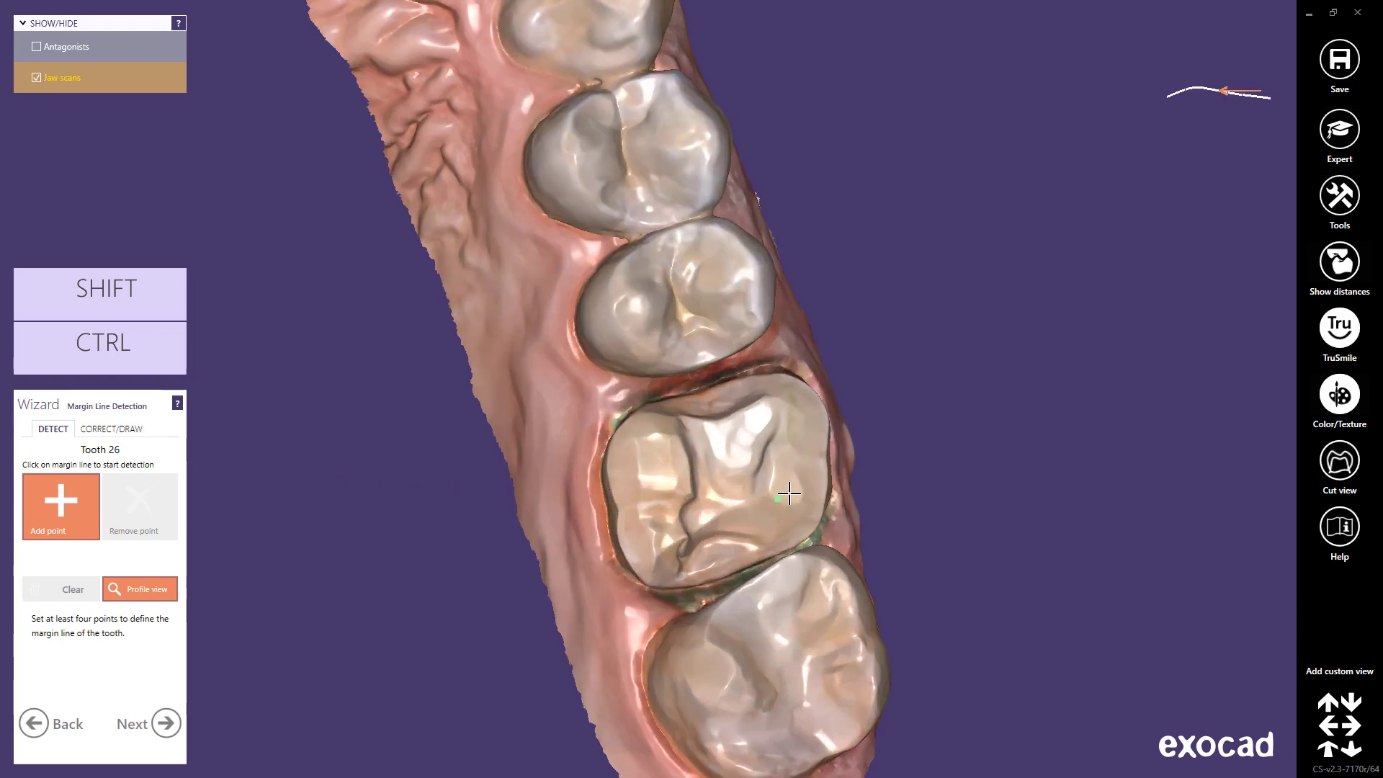
{"action": "left_click", "coordinate": [826, 461]}
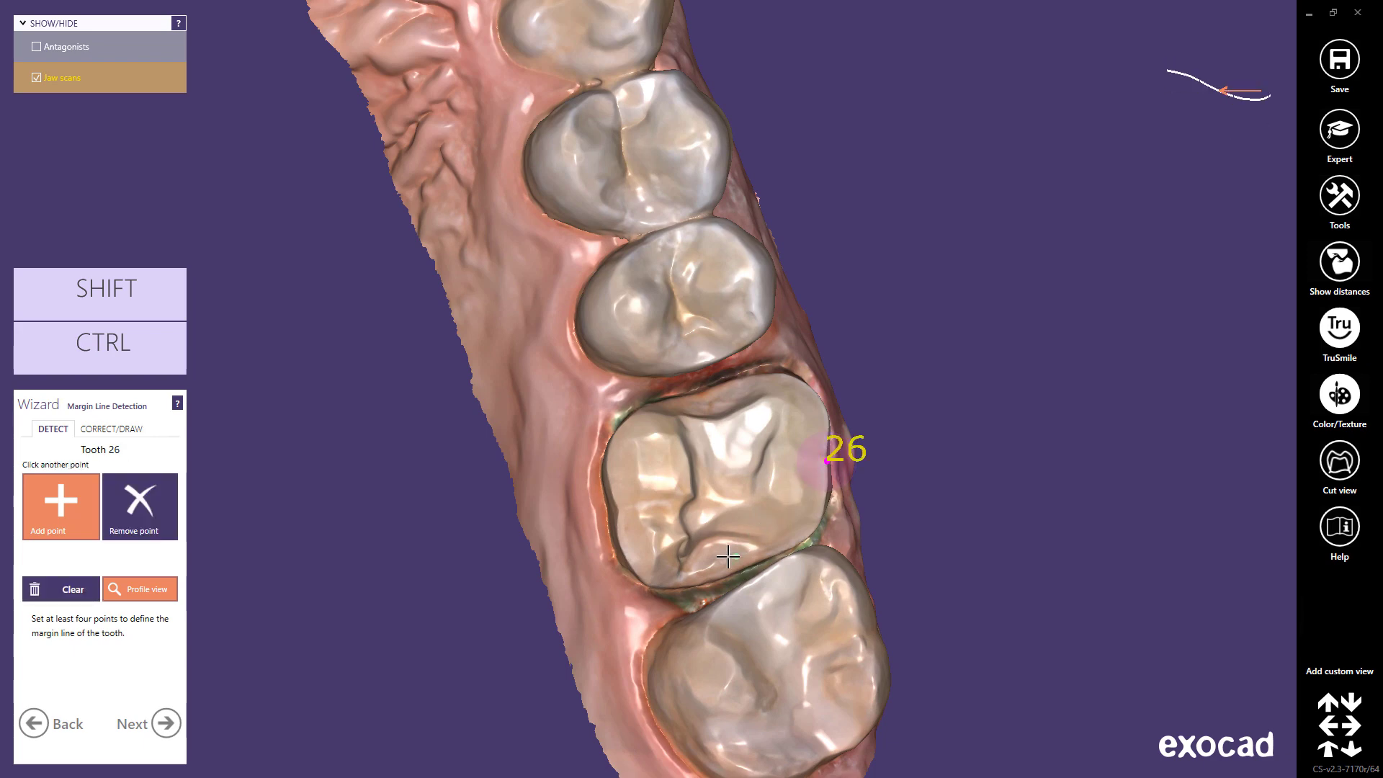
{"action": "left_click", "coordinate": [686, 587]}
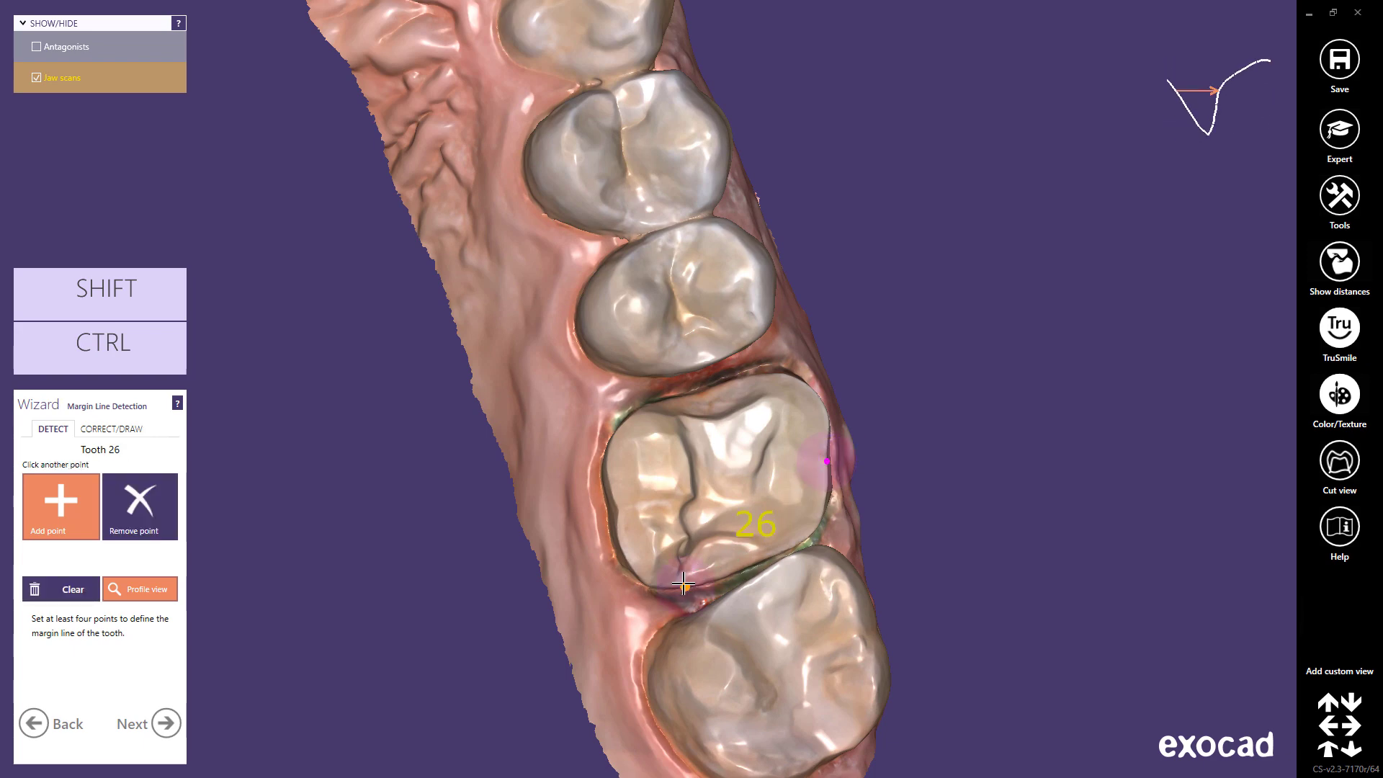
{"action": "left_click", "coordinate": [613, 496]}
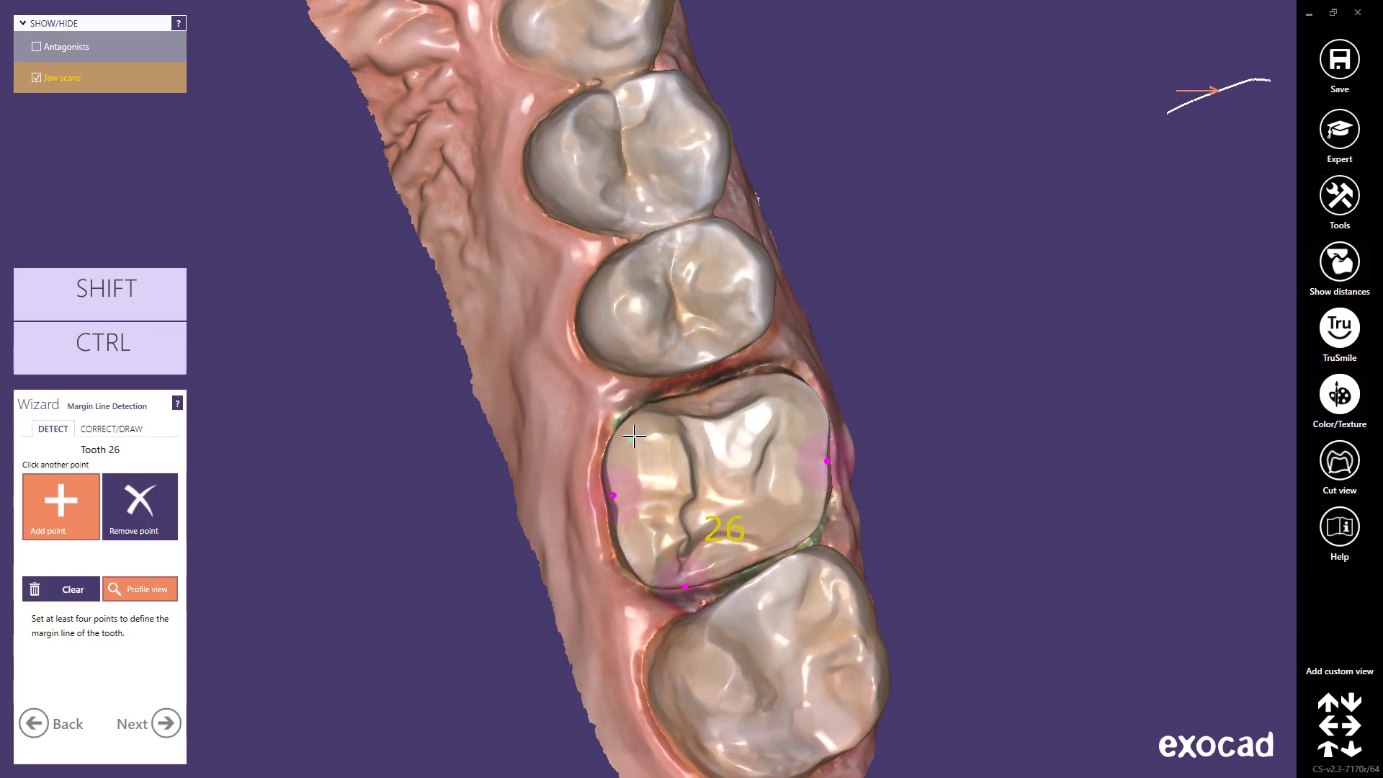
{"action": "left_click", "coordinate": [658, 404]}
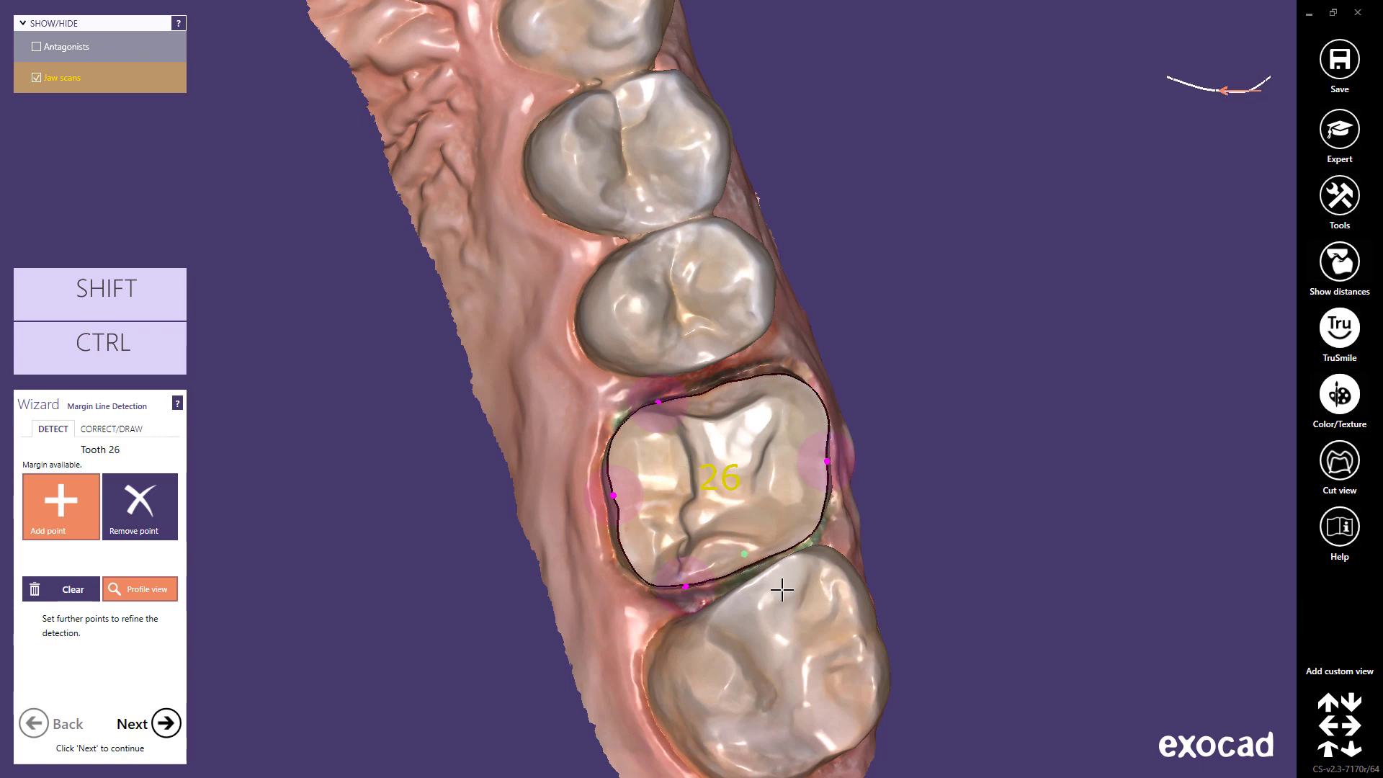
- Check and accept the detected margin line of tooth 26, and accept the proposed insertion direction
{"action": "right_click_drag", "start_coordinate": [807, 607], "coordinate": [806, 611]}
{"action": "scroll", "coordinate": [773, 531], "scroll_direction": "up", "scroll_amount": 5}
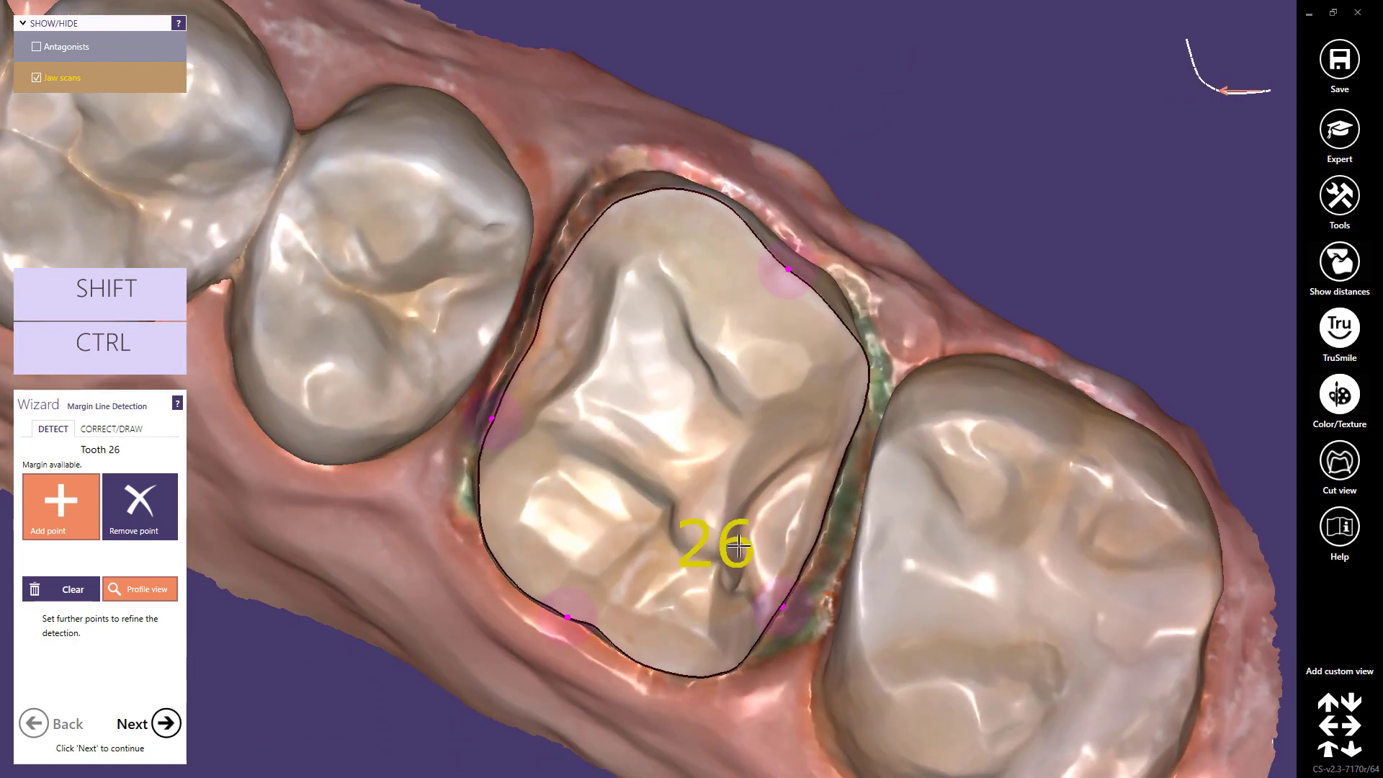
{"action": "left_click", "coordinate": [166, 724]}
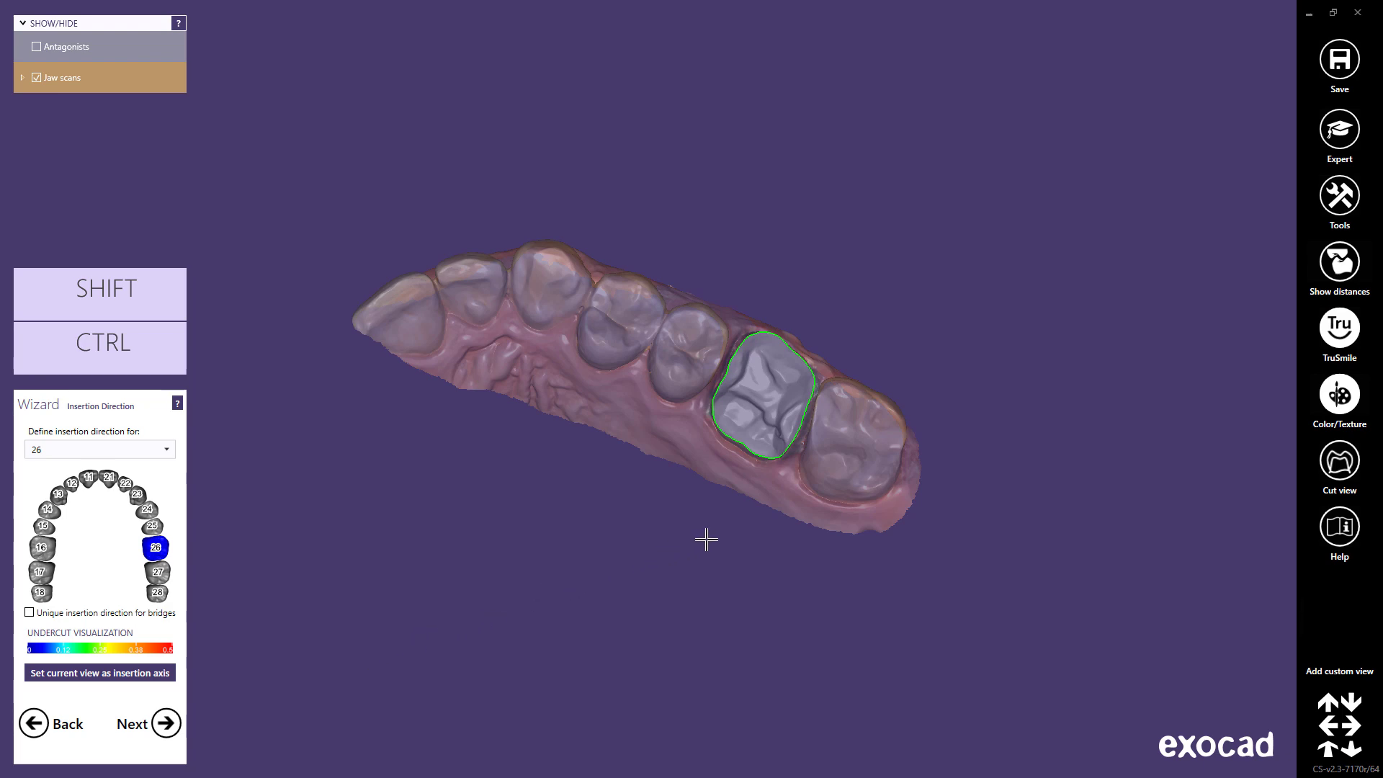
{"action": "scroll", "coordinate": [706, 539], "scroll_direction": "up", "scroll_amount": 3}
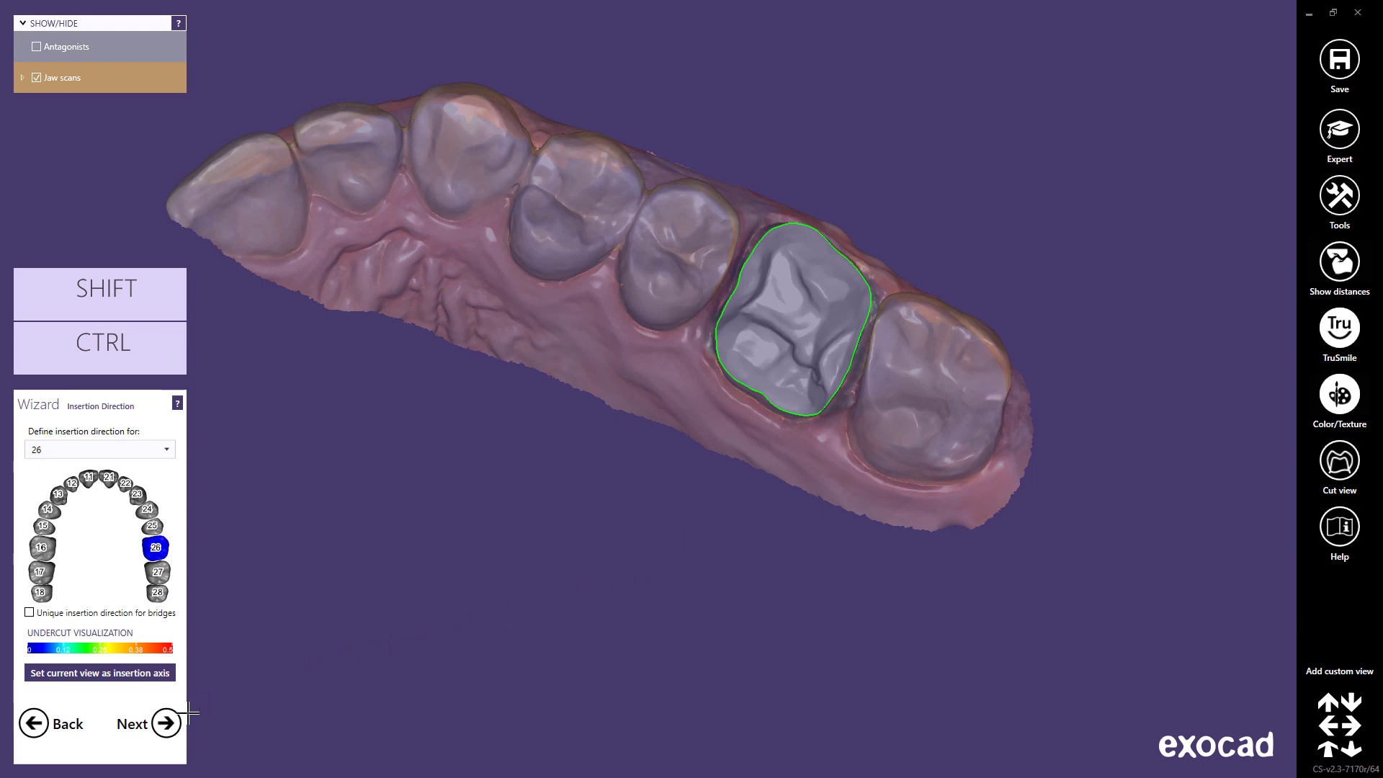
{"action": "left_click", "coordinate": [167, 724]}
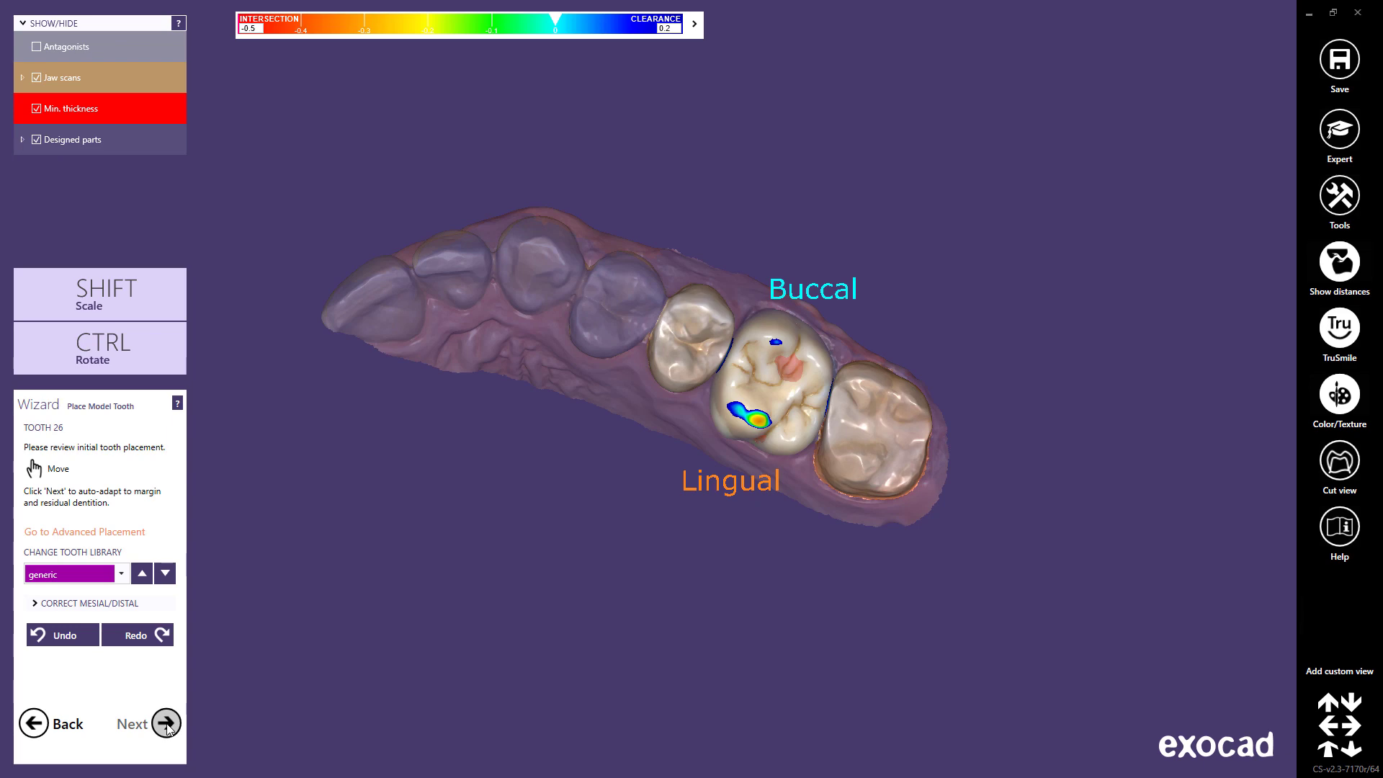
- Try the e-xofan and ashortia tooth libraries for model tooth 26 and settle on the alternative library
{"action": "left_click", "coordinate": [122, 574]}
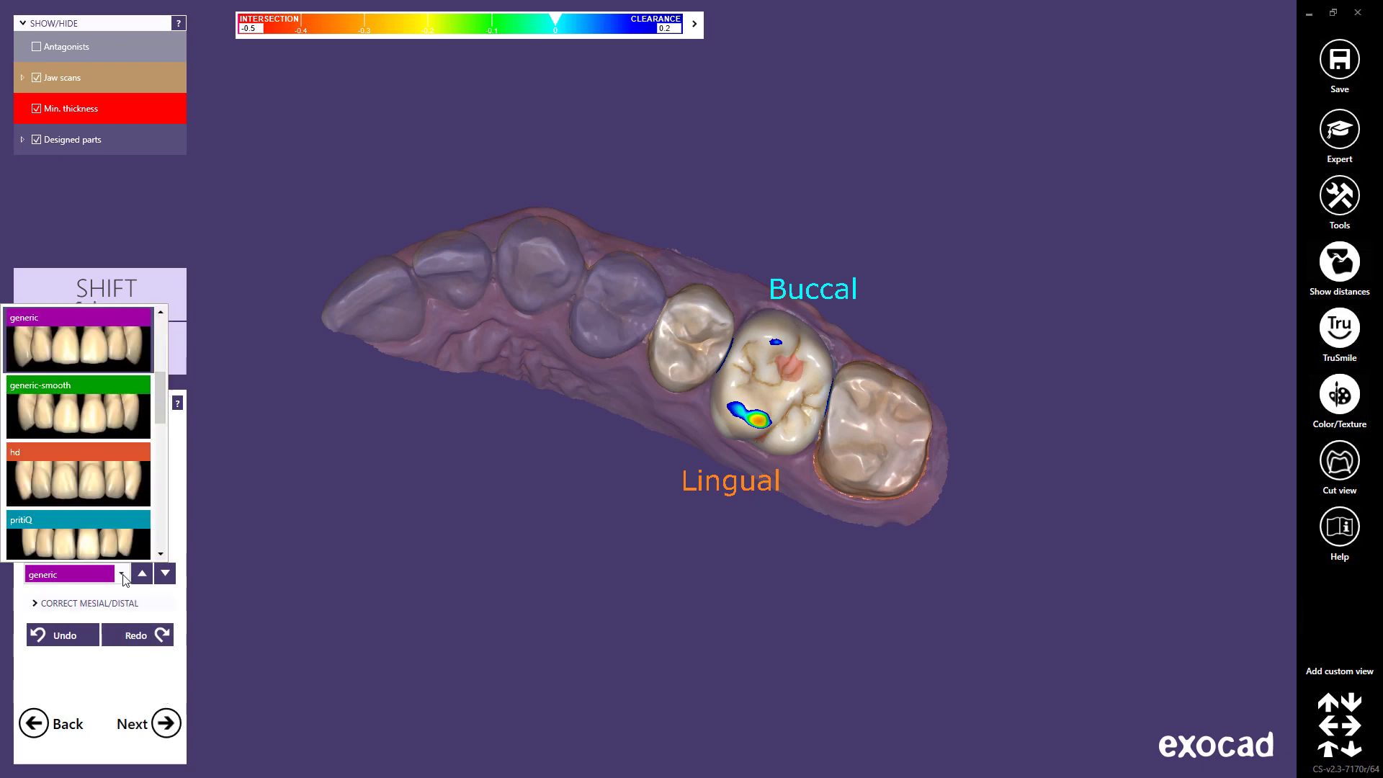
{"action": "left_click", "coordinate": [162, 550]}
{"action": "left_click_drag", "start_coordinate": [164, 479], "coordinate": [170, 356]}
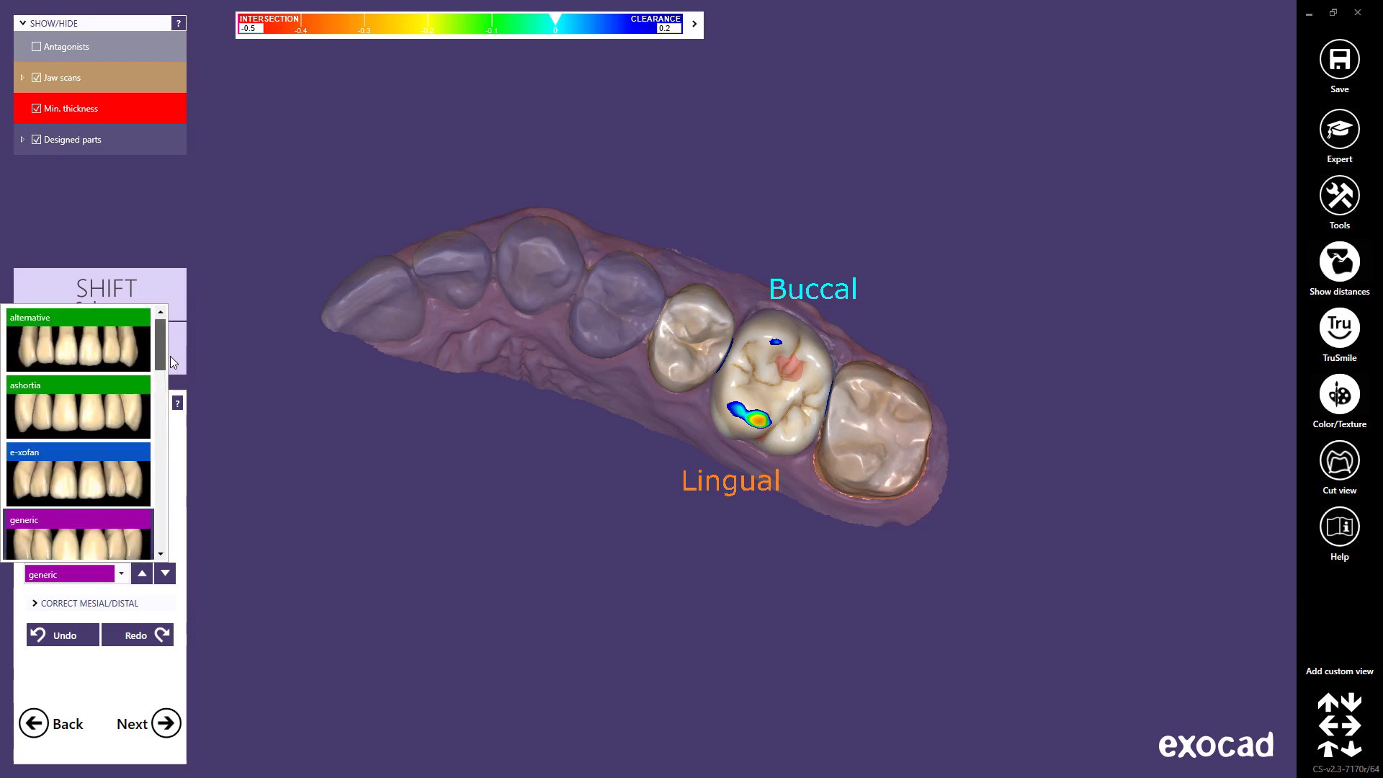
{"action": "scroll", "coordinate": [108, 403], "scroll_direction": "down", "scroll_amount": 1}
{"action": "left_click", "coordinate": [96, 389]}
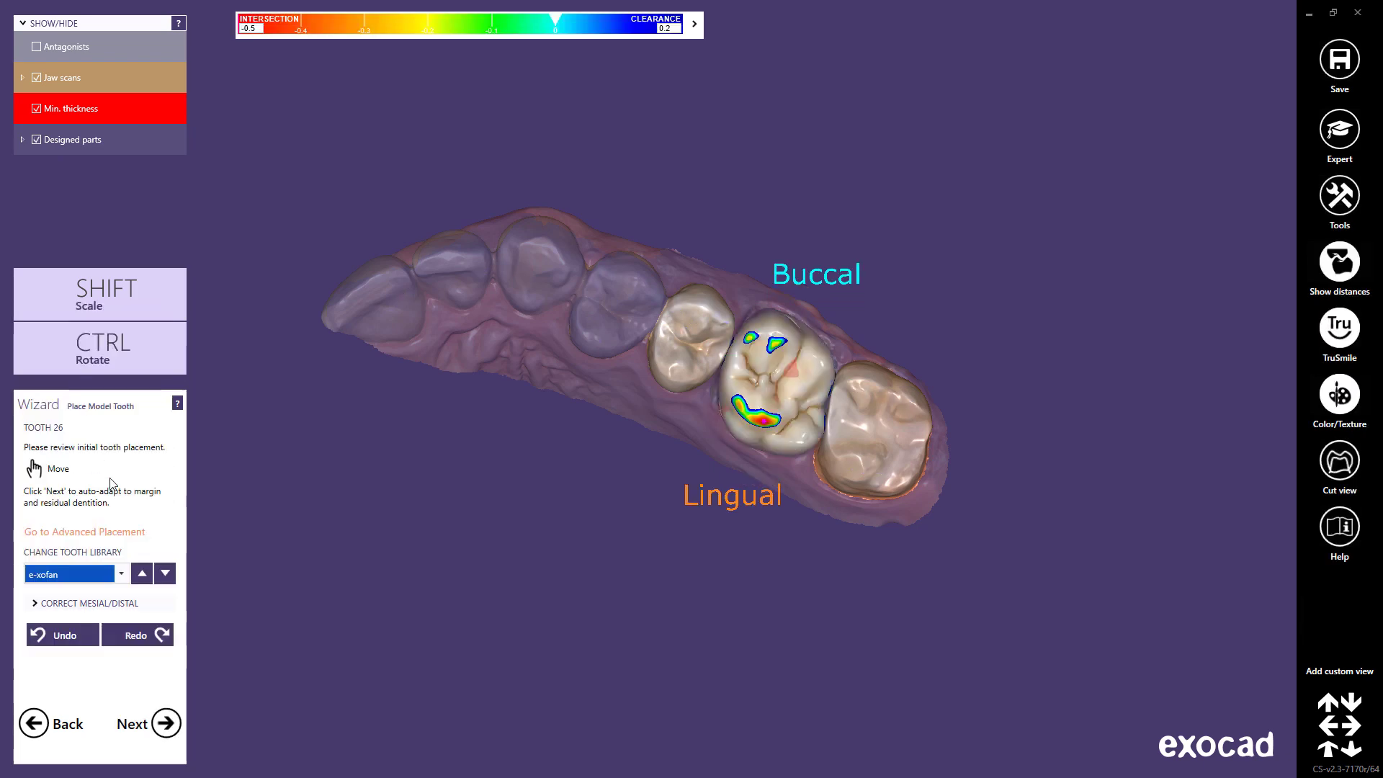
{"action": "left_click", "coordinate": [142, 574]}
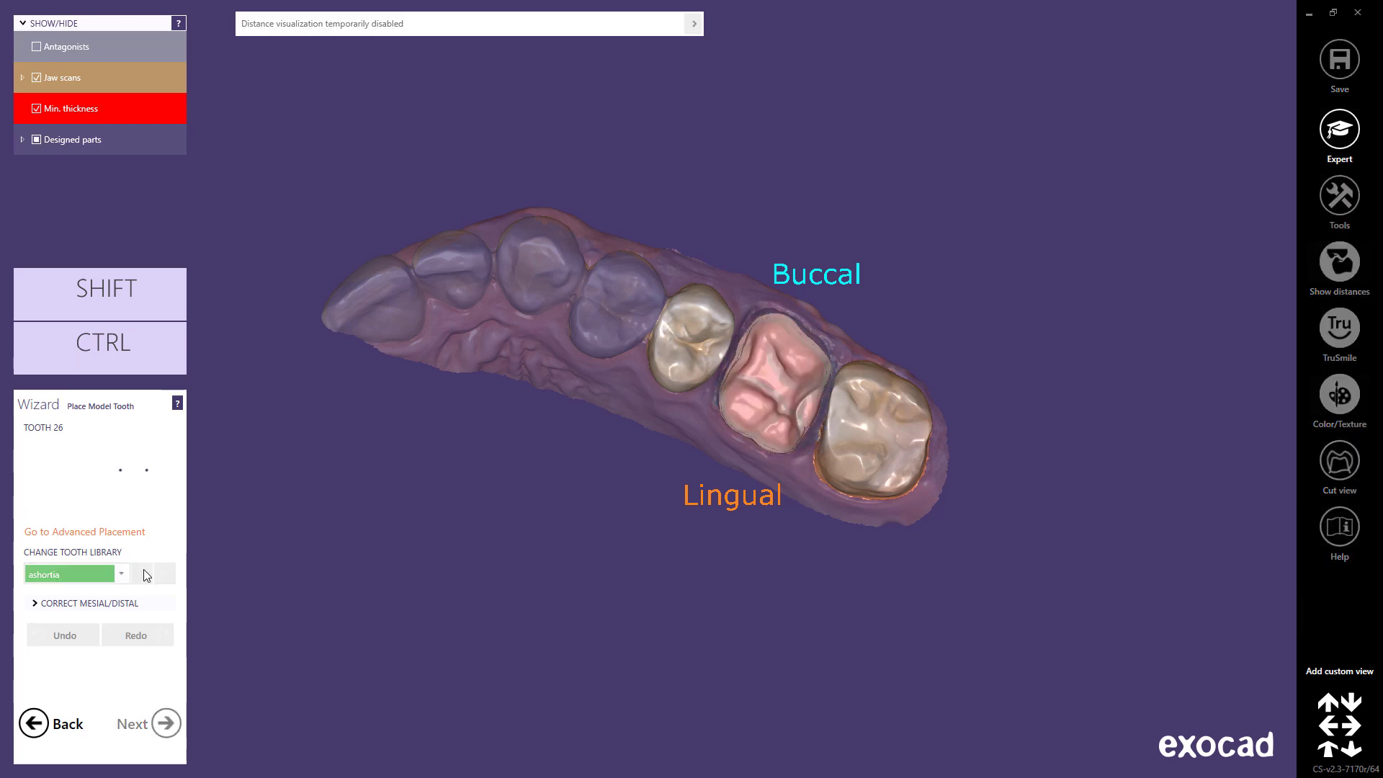
{"action": "left_click", "coordinate": [142, 574]}
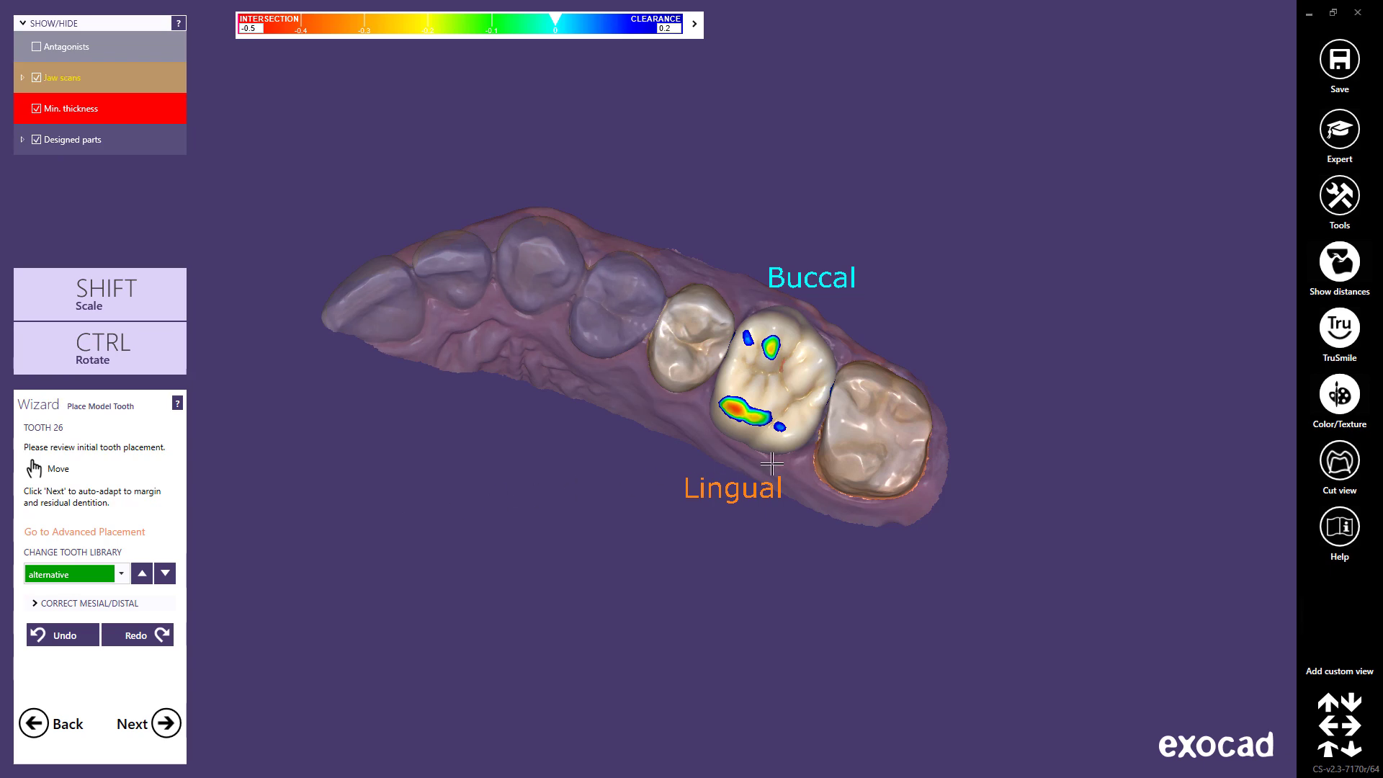
- Move model tooth 26 slightly towards the gum to lighten its occlusal contacts and adjust its scale
{"action": "scroll", "coordinate": [777, 463], "scroll_direction": "up", "scroll_amount": 2}
{"action": "right_click_drag", "start_coordinate": [792, 479], "coordinate": [794, 476]}
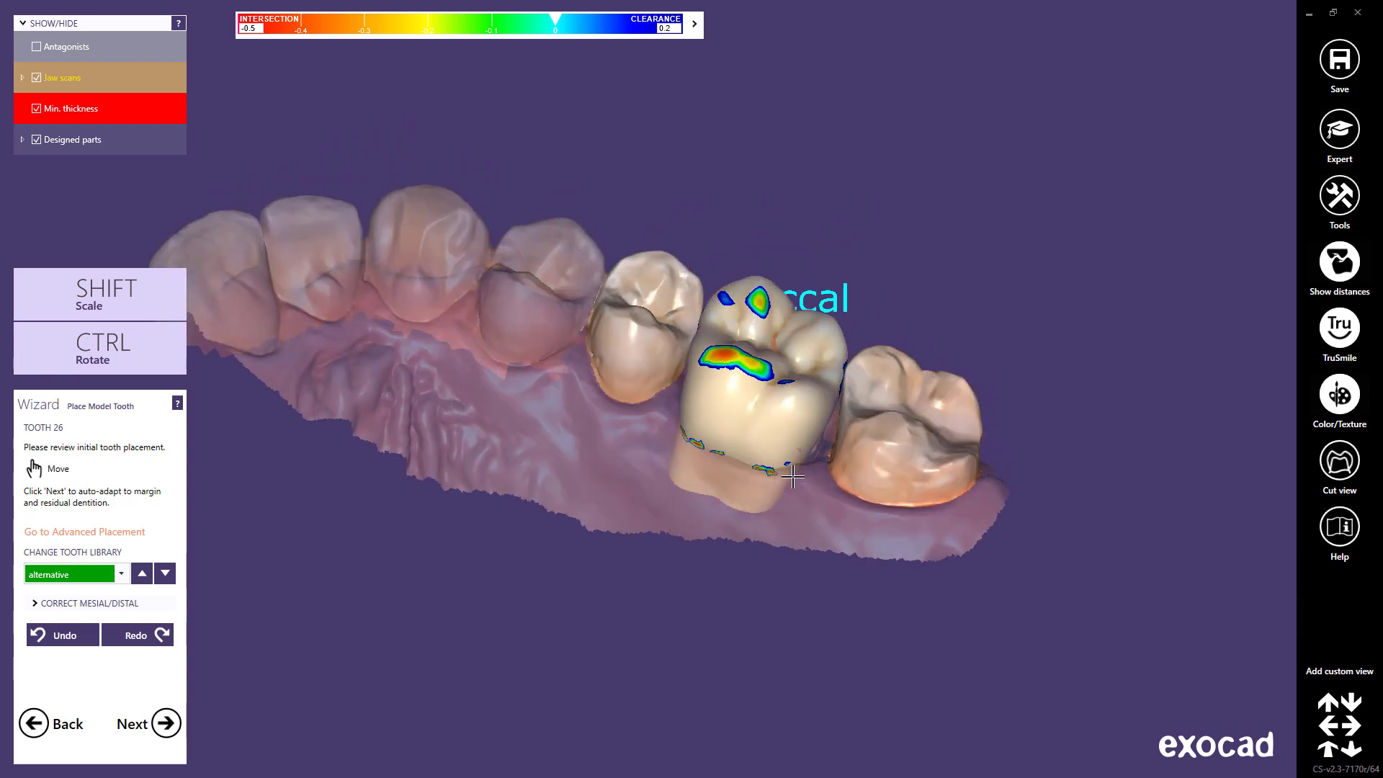
{"action": "left_click_drag", "start_coordinate": [795, 426], "coordinate": [792, 432]}
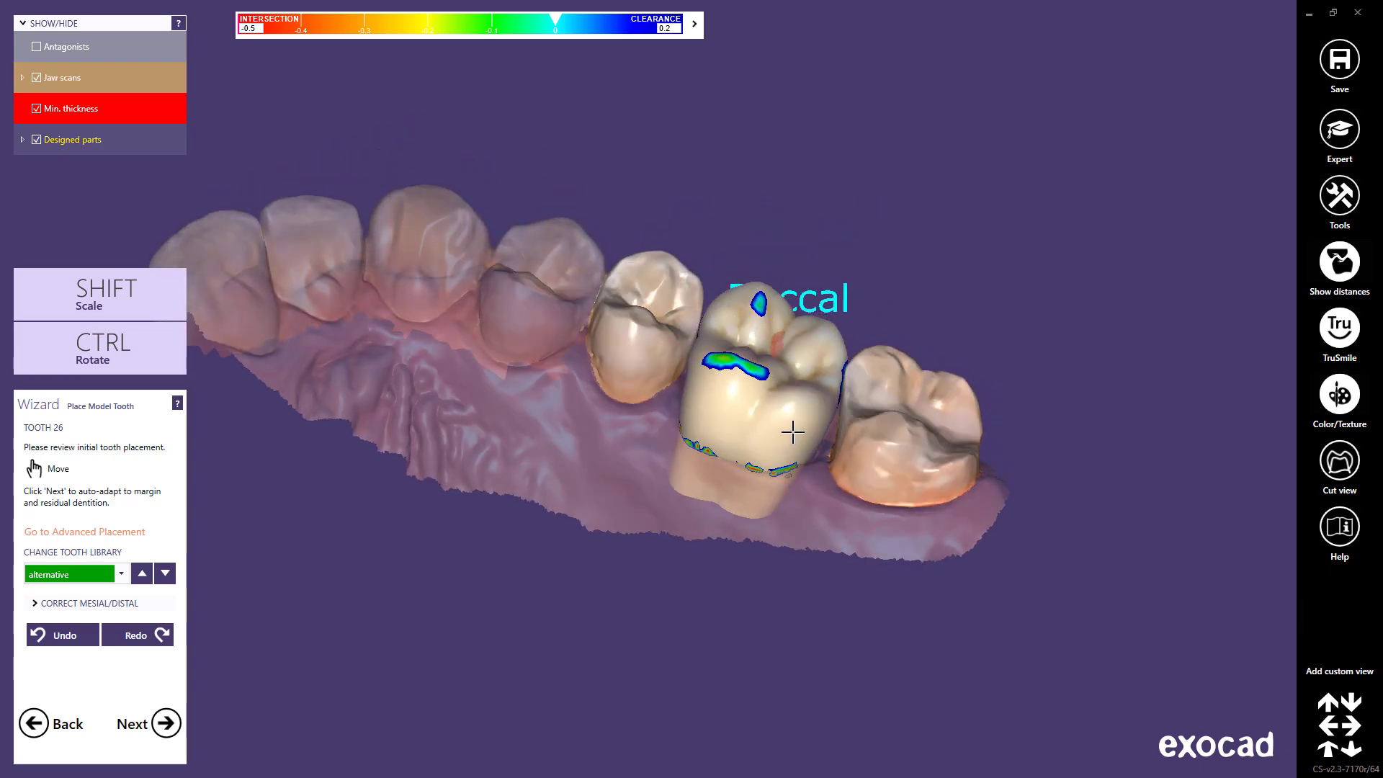
{"action": "right_click_drag", "start_coordinate": [867, 510], "coordinate": [861, 519]}
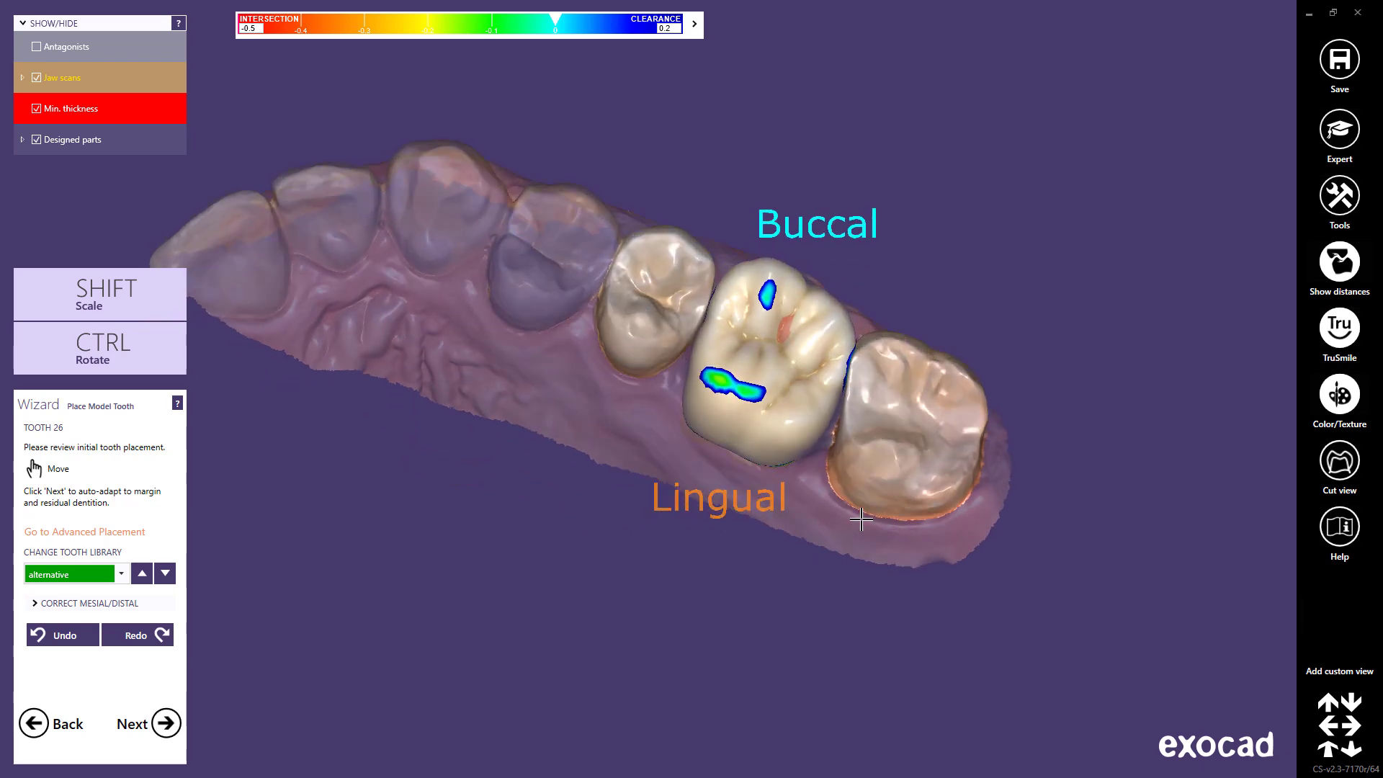
{"action": "left_click_drag", "start_coordinate": [812, 371], "coordinate": [812, 364], "text": "shift"}
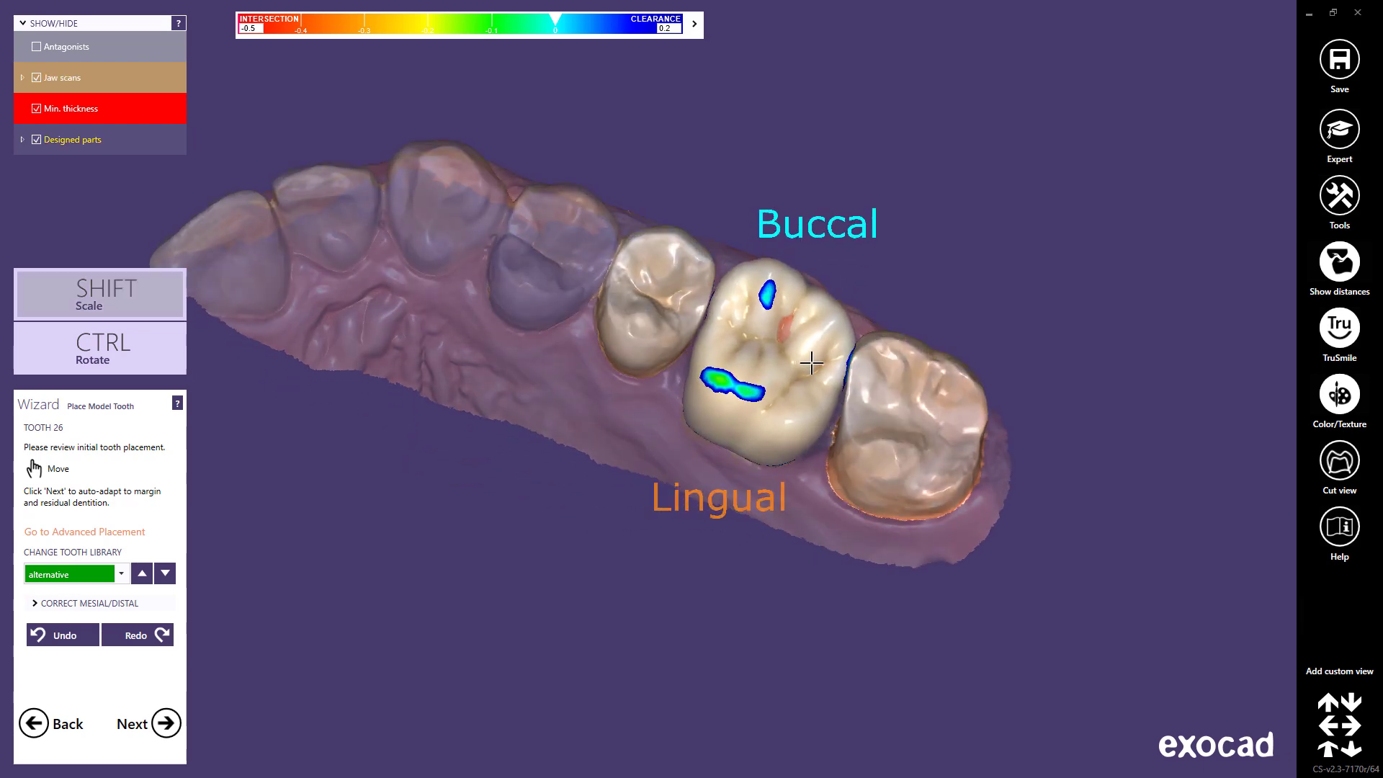
- Refine the buccal-lingual placement of model tooth 26 and accept it for automatic adaptation to the margin and residual dentition
{"action": "right_click_drag", "start_coordinate": [738, 553], "coordinate": [734, 545]}
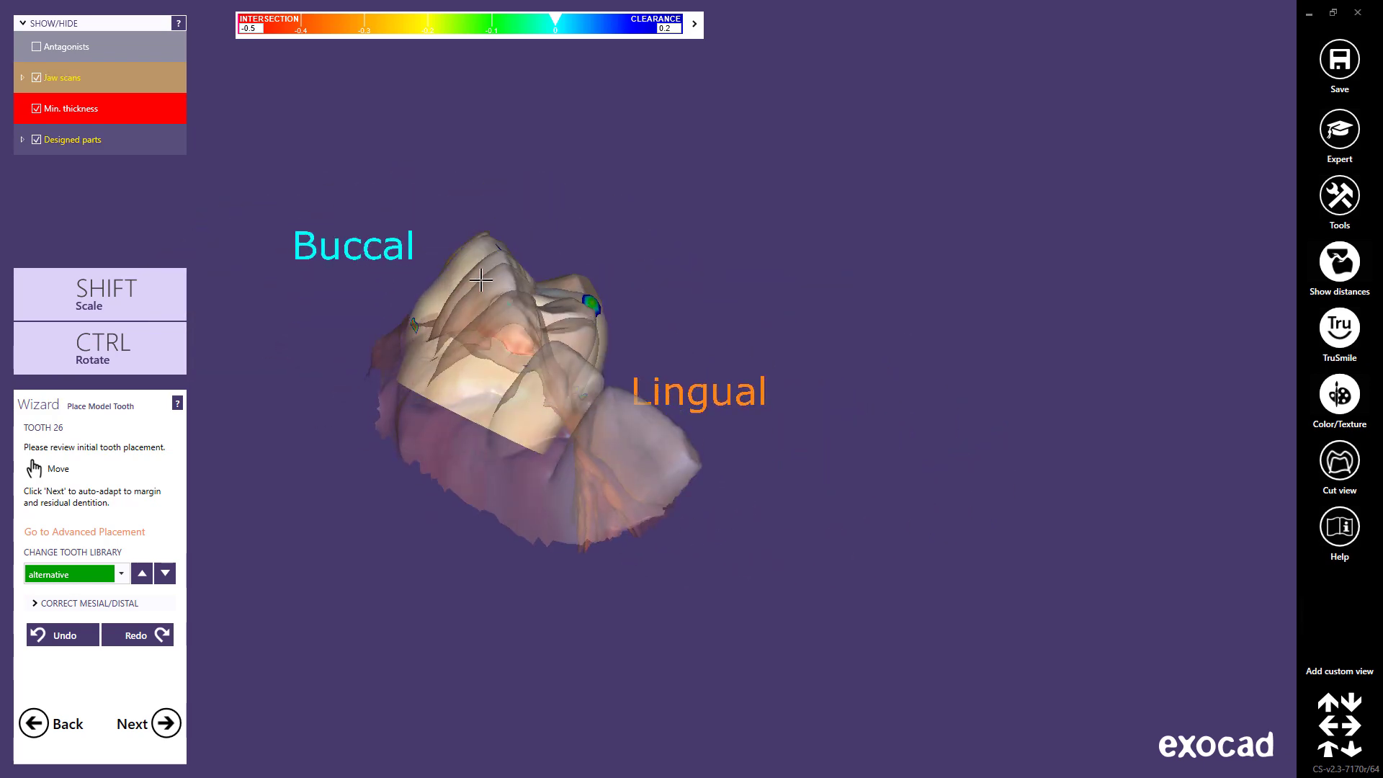
{"action": "left_click_drag", "start_coordinate": [479, 239], "coordinate": [567, 317], "text": "ctrl"}
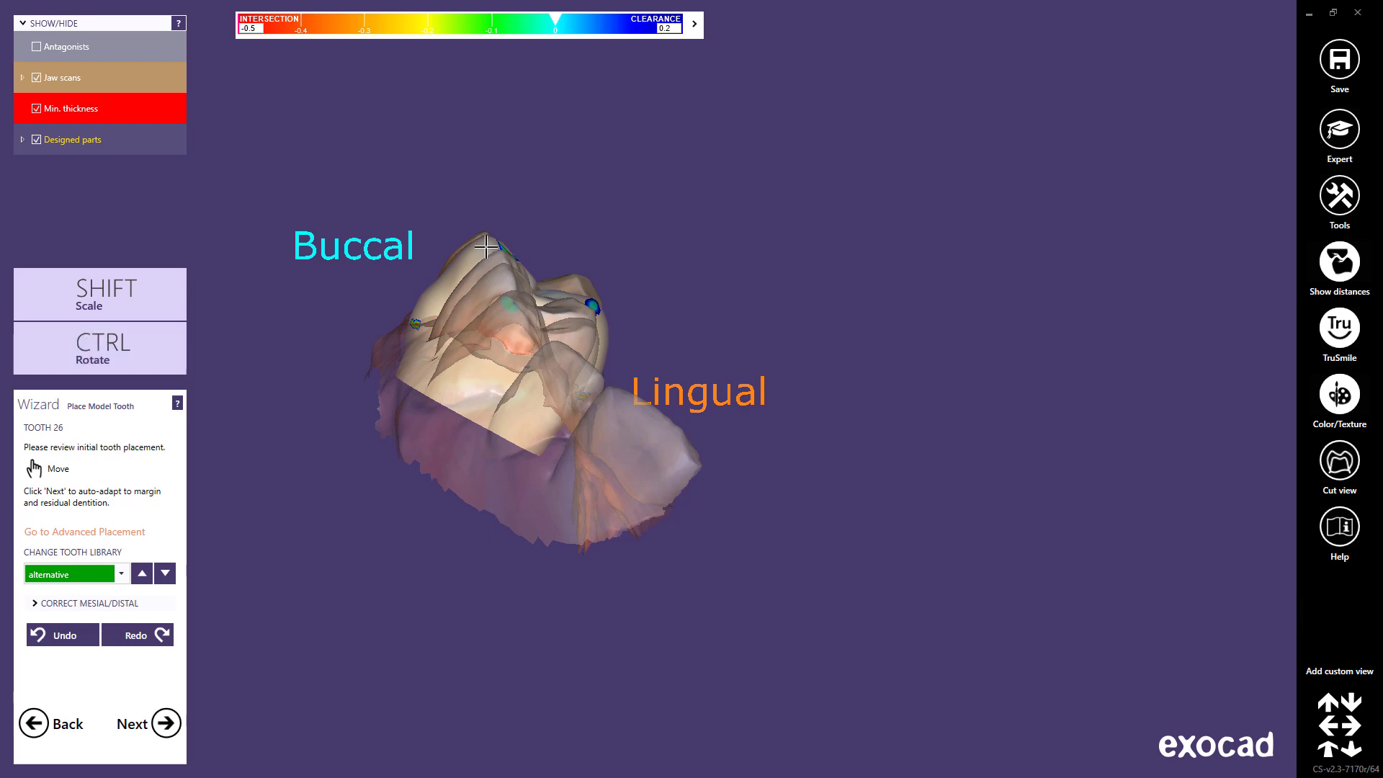
{"action": "right_click_drag", "start_coordinate": [710, 483], "coordinate": [707, 482]}
{"action": "left_click_drag", "start_coordinate": [736, 229], "coordinate": [738, 260], "text": "ctrl+shift"}
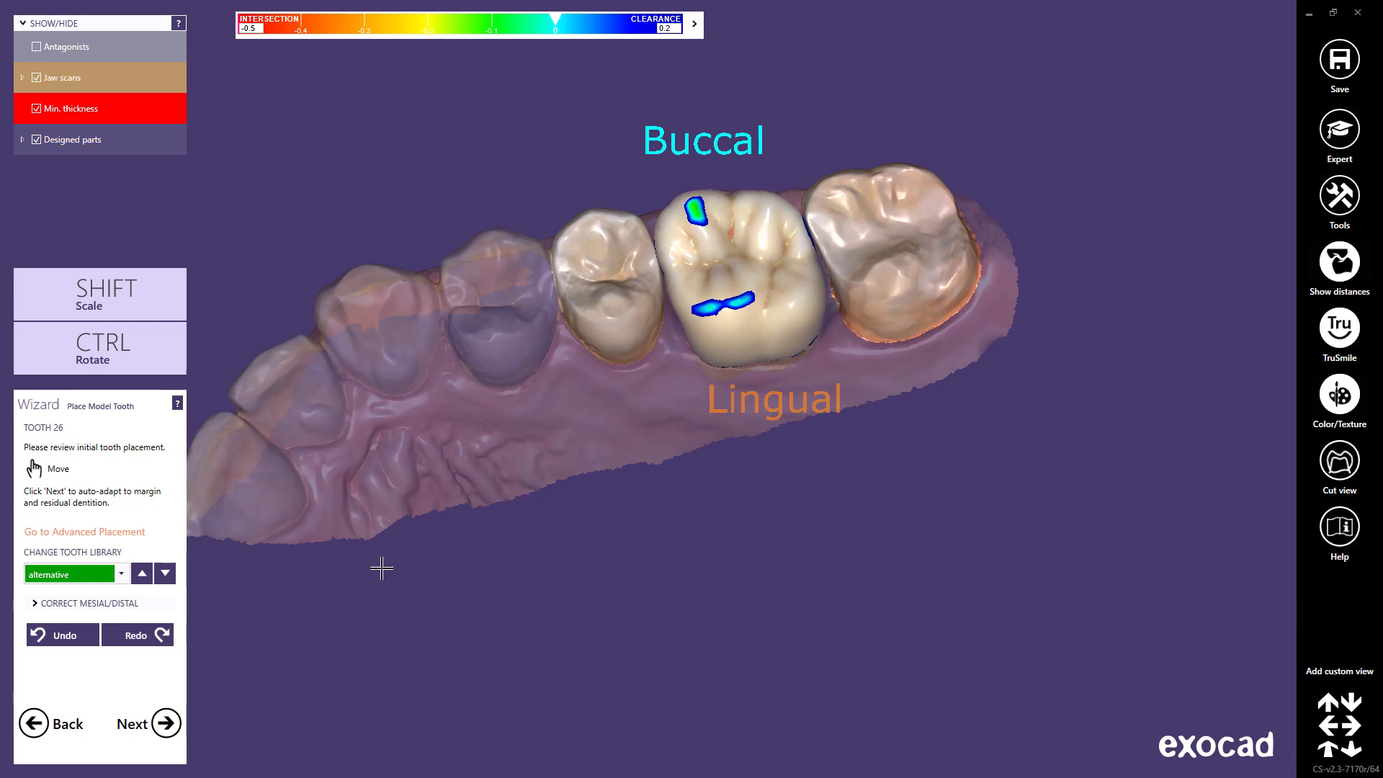
{"action": "left_click", "coordinate": [166, 724]}
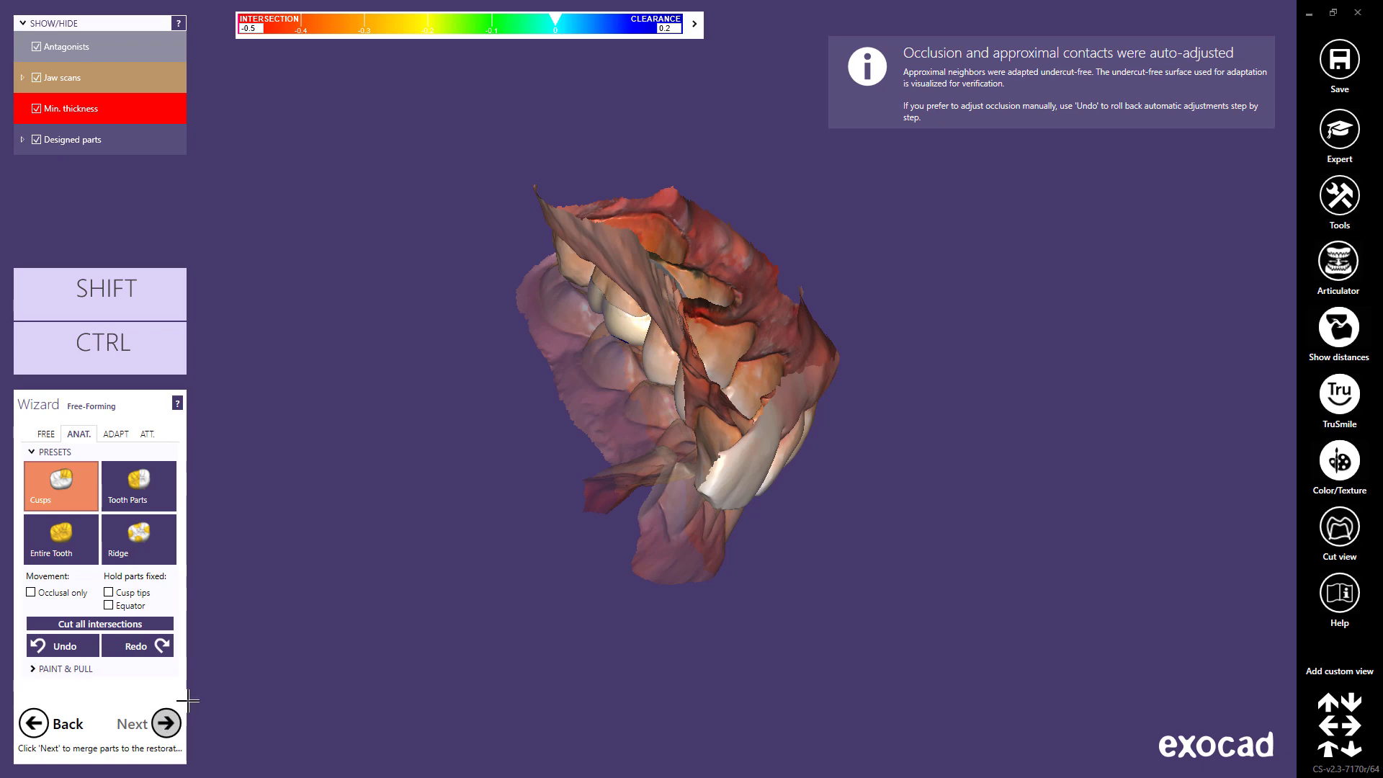
- Inspect the adapted tooth 26 against the antagonist from the buccal and occlusal sides, and hide the antagonists
{"action": "right_click_drag", "start_coordinate": [775, 540], "coordinate": [820, 470]}
{"action": "scroll", "coordinate": [825, 445], "scroll_direction": "up", "scroll_amount": 5}
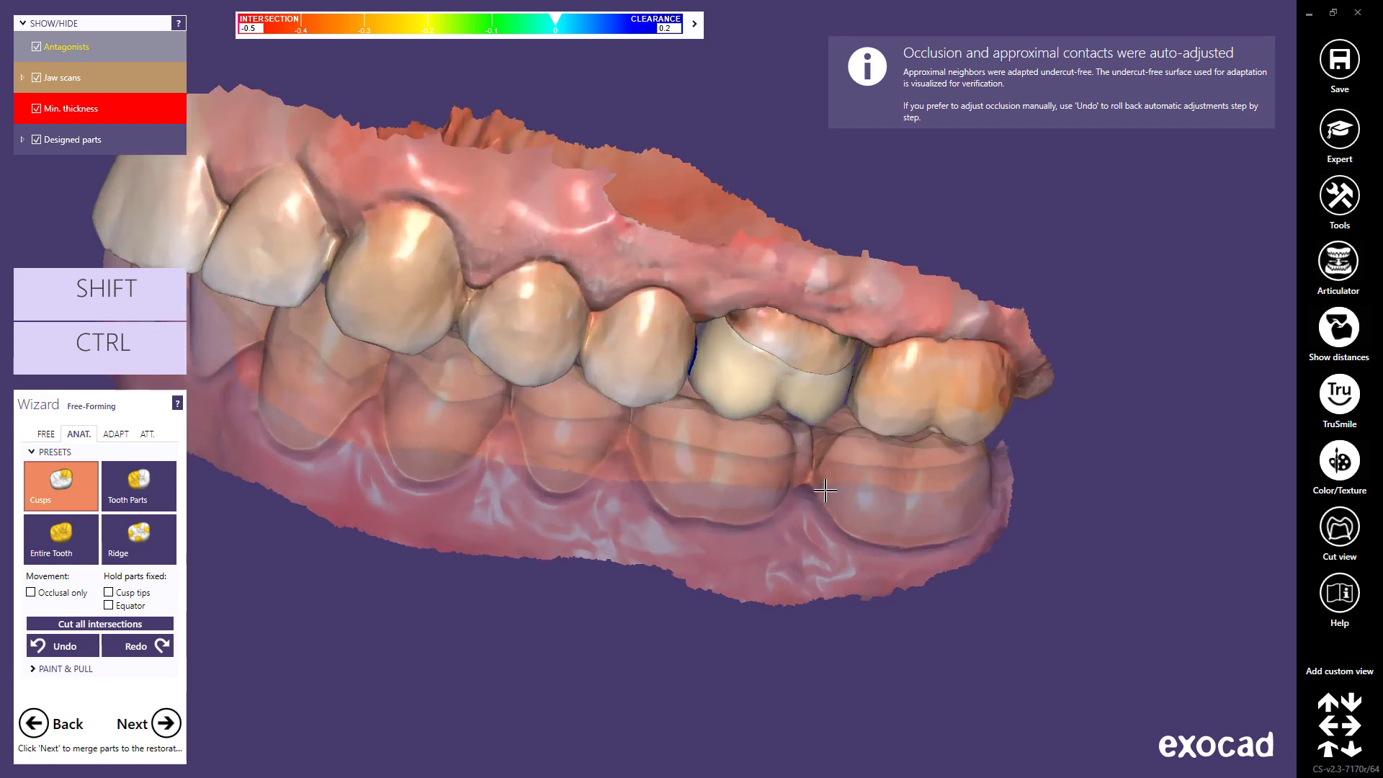
{"action": "right_click_drag", "start_coordinate": [821, 534], "coordinate": [826, 484]}
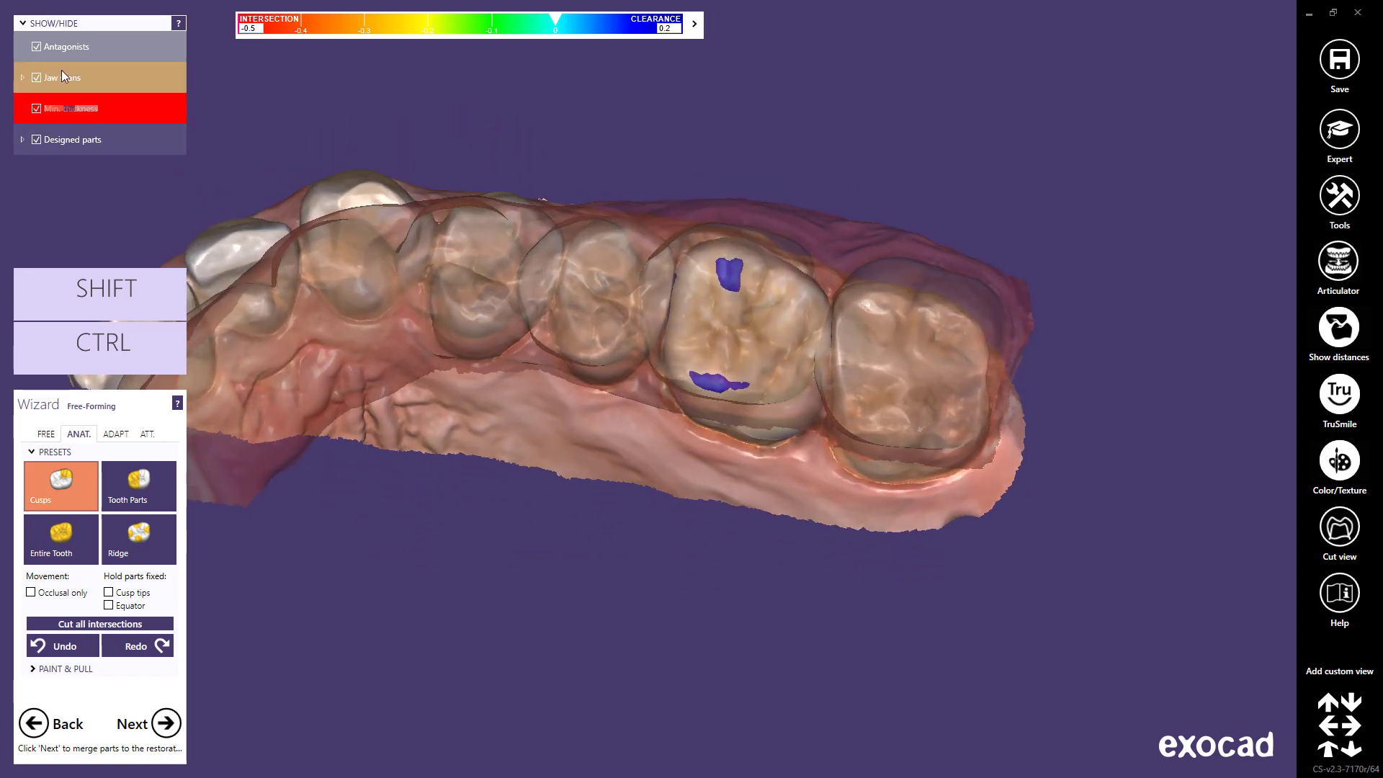
{"action": "left_click", "coordinate": [36, 47]}
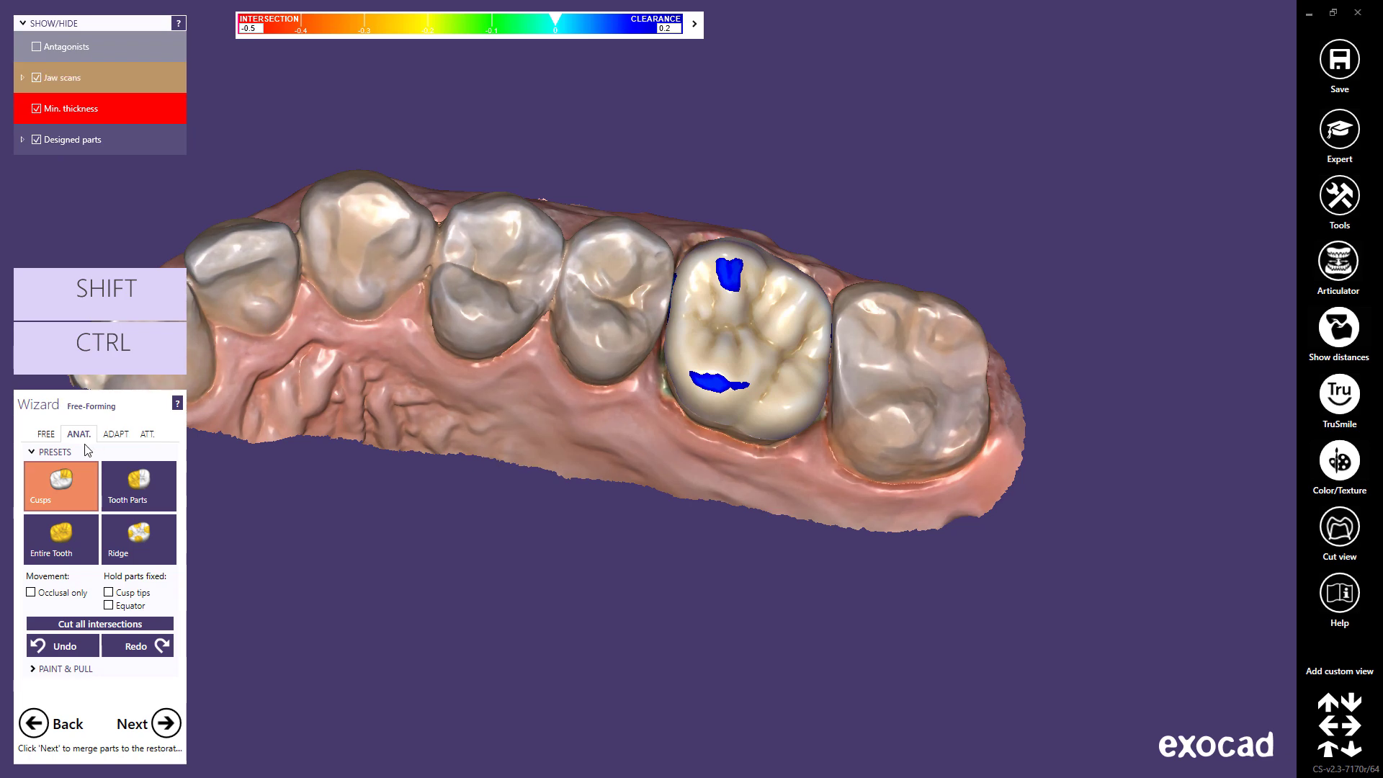
- Free-form the distal side of tooth 26 with the Tooth Parts preset, pulling it slightly towards the neighbouring molar
{"action": "left_click", "coordinate": [138, 484]}
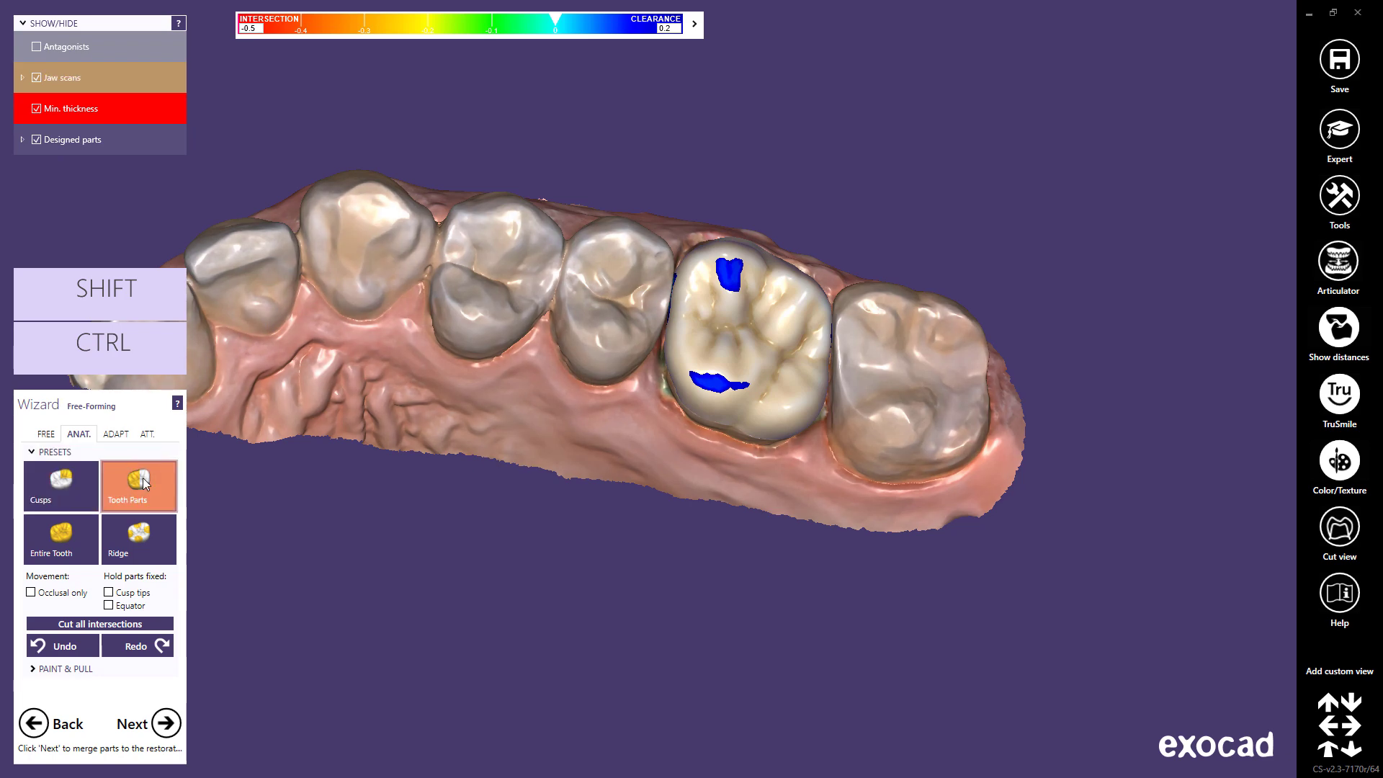
{"action": "scroll", "coordinate": [741, 433], "scroll_direction": "up", "scroll_amount": 3}
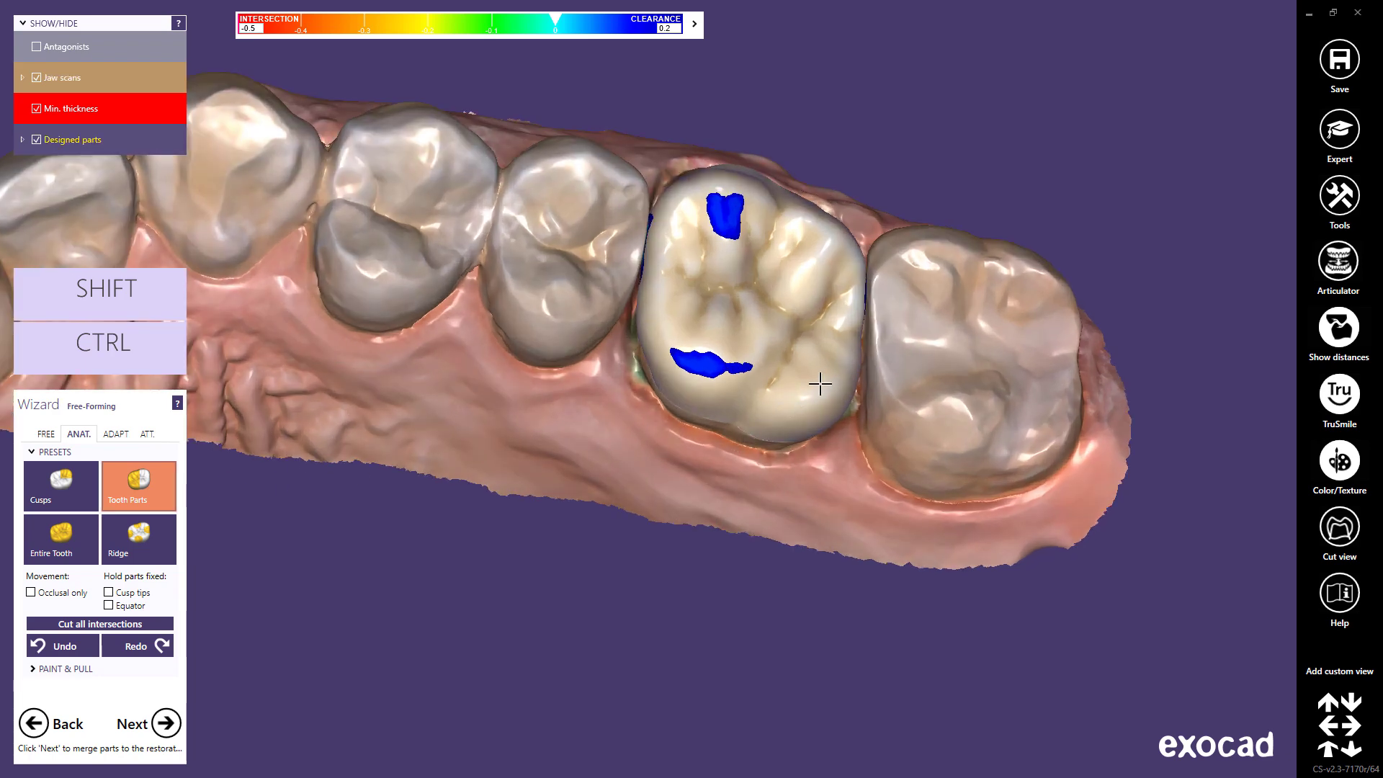
{"action": "left_click_drag", "start_coordinate": [852, 365], "coordinate": [864, 369]}
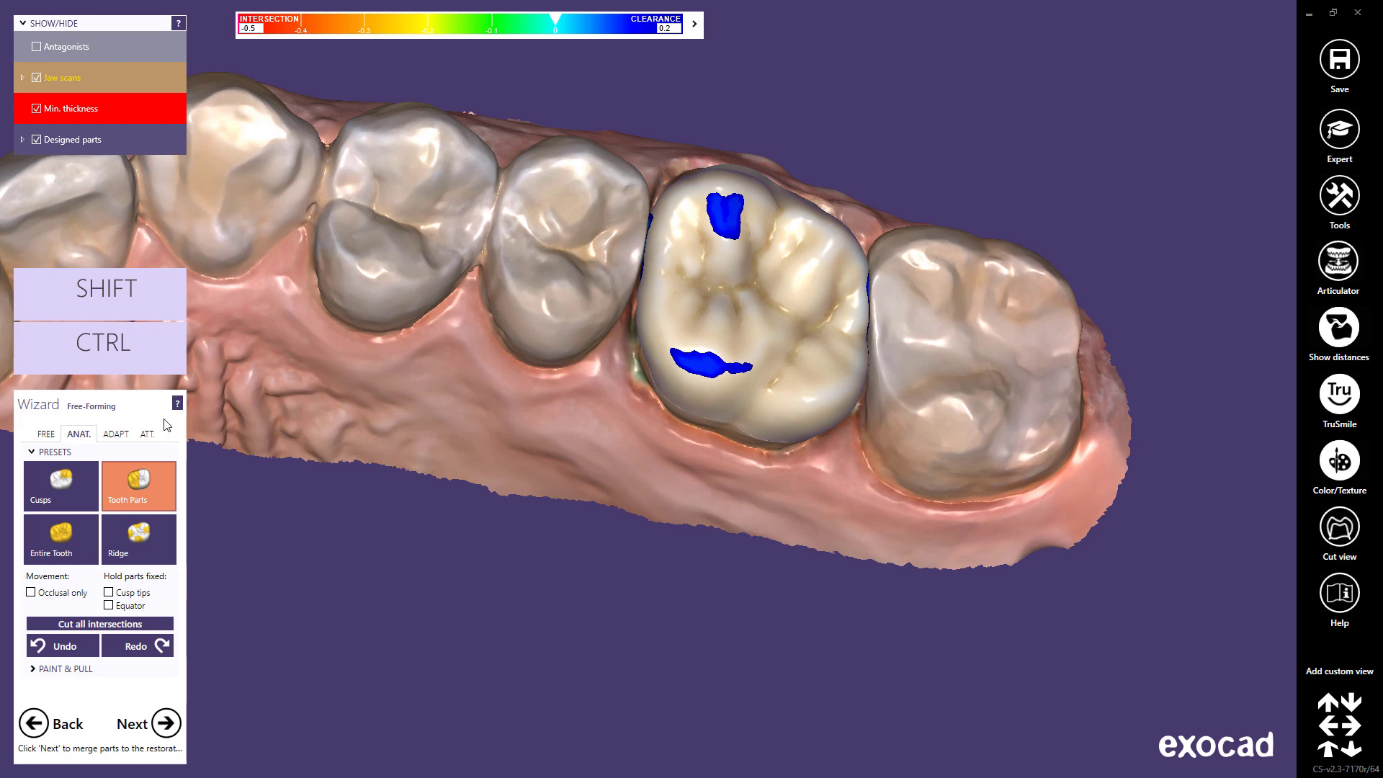
- Cut the occlusal intersections of tooth 26 with dynamic occlusion, and cut all intersections with the antagonist and neighbouring teeth
{"action": "left_click", "coordinate": [115, 434]}
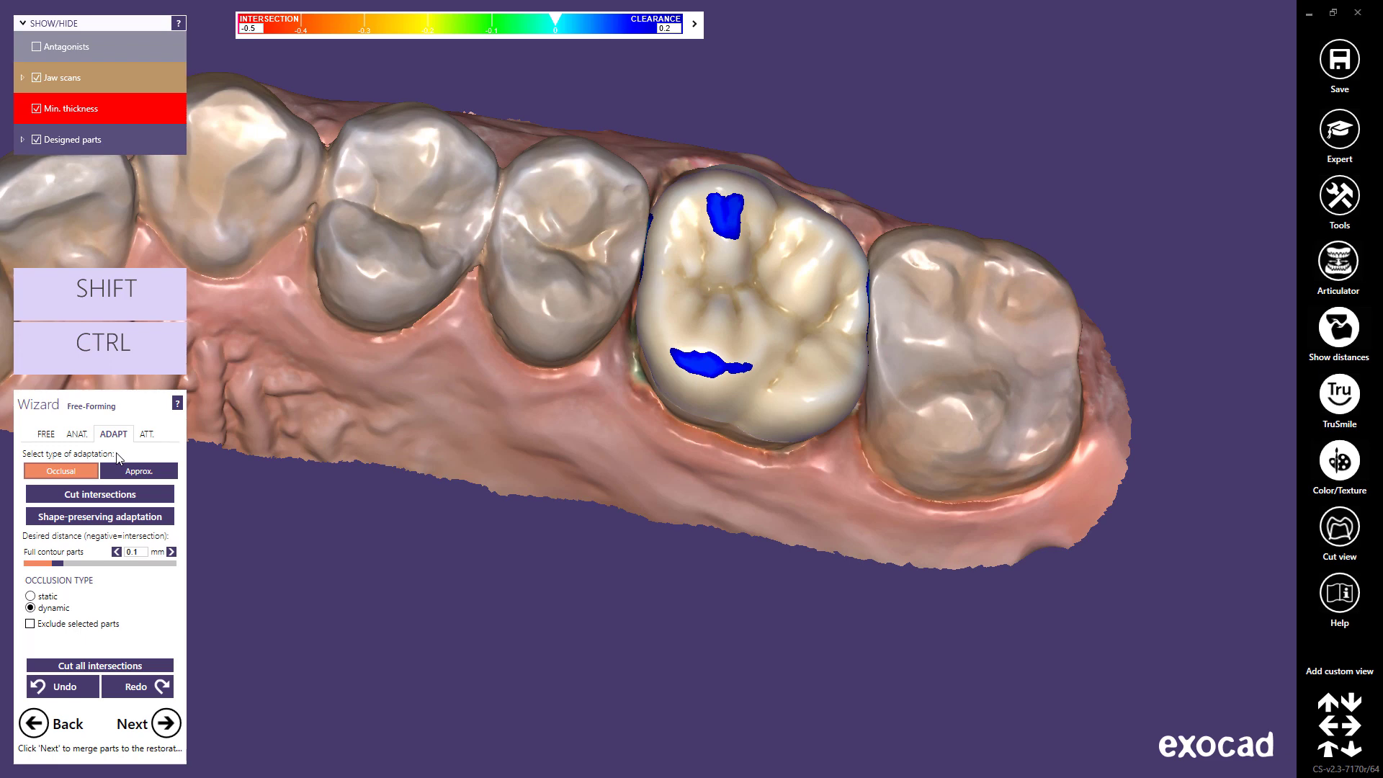
{"action": "left_click", "coordinate": [116, 495]}
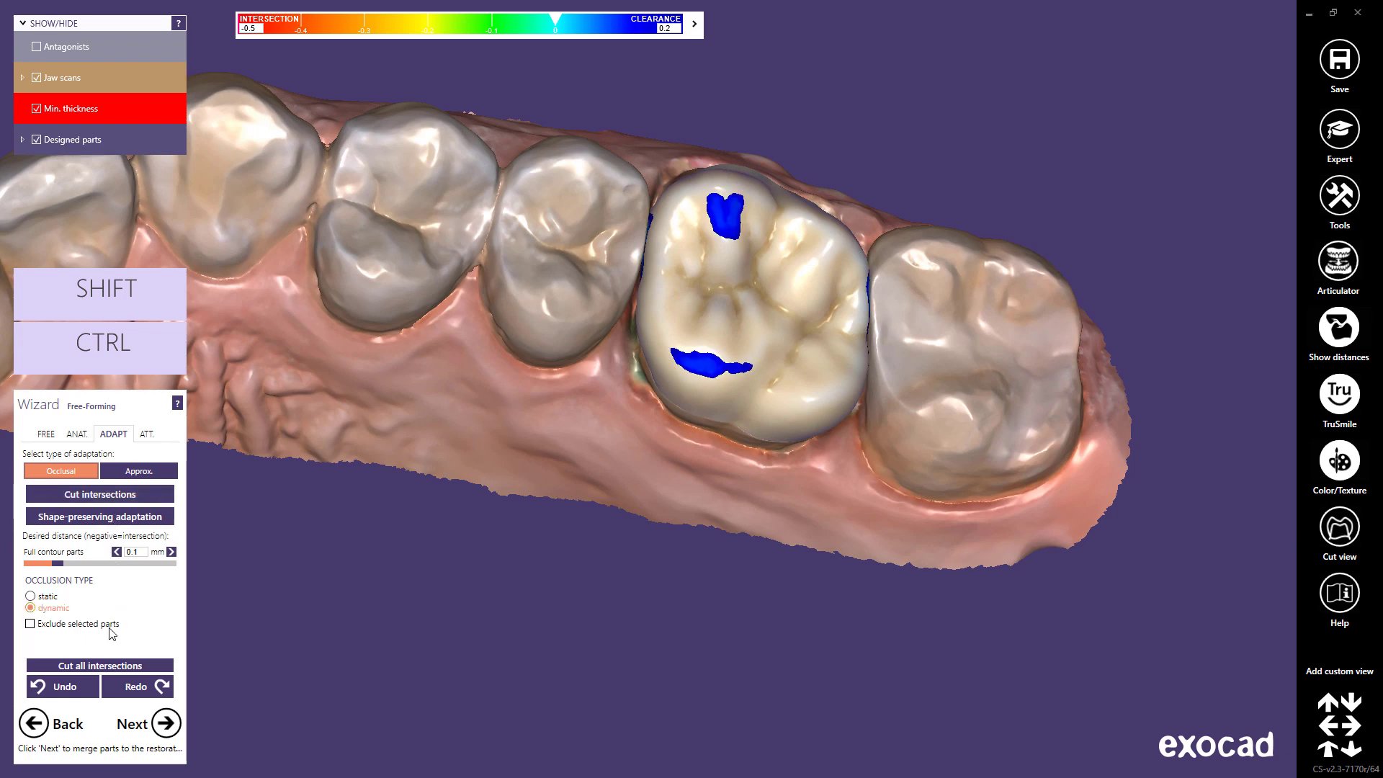
{"action": "left_click", "coordinate": [111, 666]}
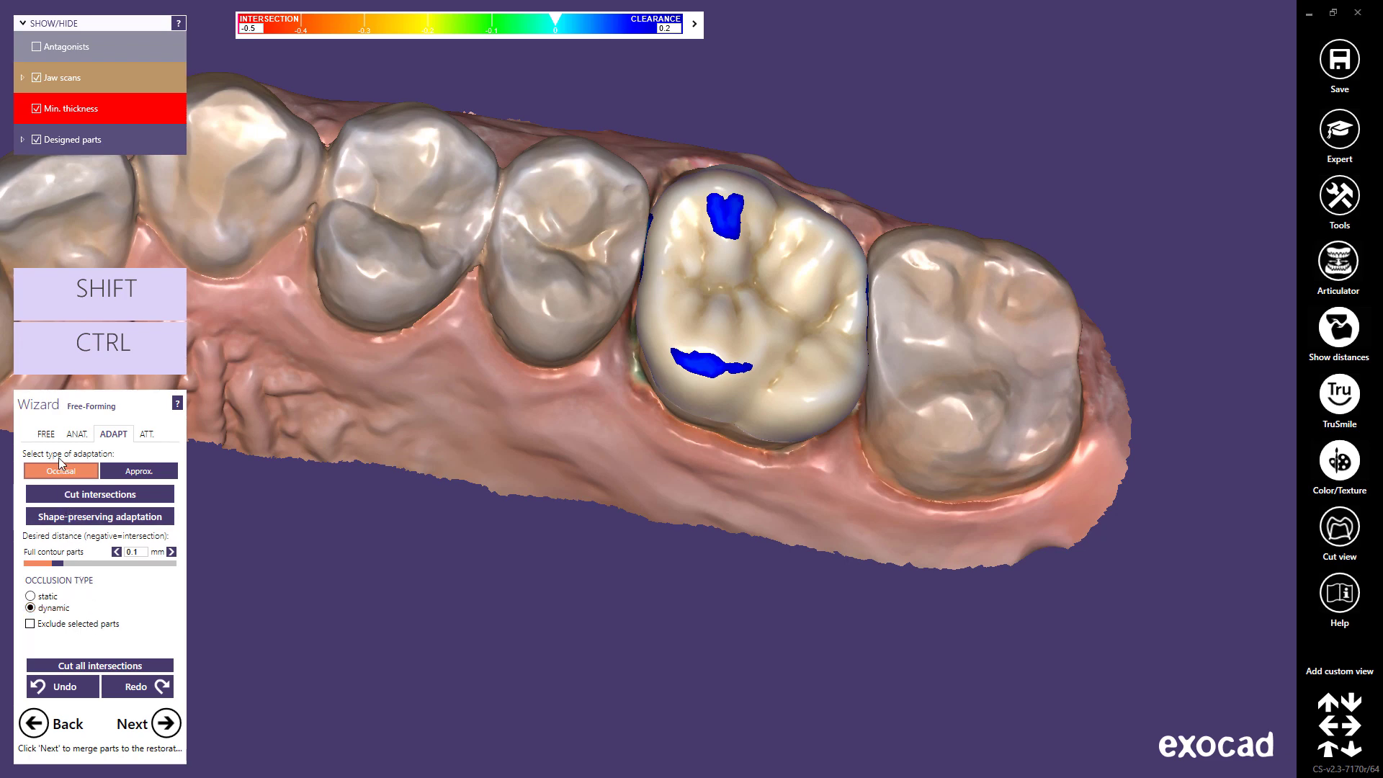
- Reshape the mesial side and mesiopalatal cusp of tooth 26 with the free-forming Add/Remove brush
{"action": "left_click", "coordinate": [48, 434]}
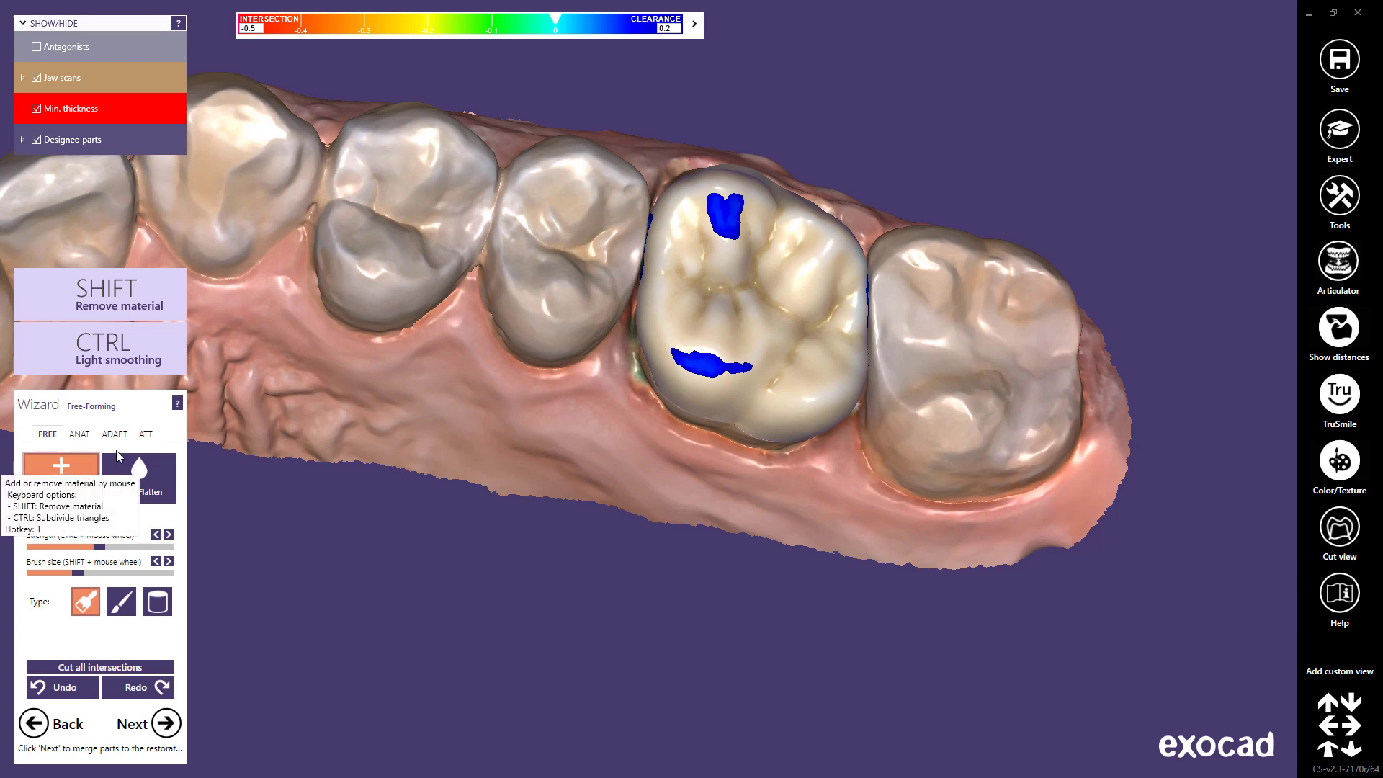
{"action": "left_click", "coordinate": [658, 335]}
{"action": "scroll", "coordinate": [673, 333], "scroll_direction": "up", "scroll_amount": 3}
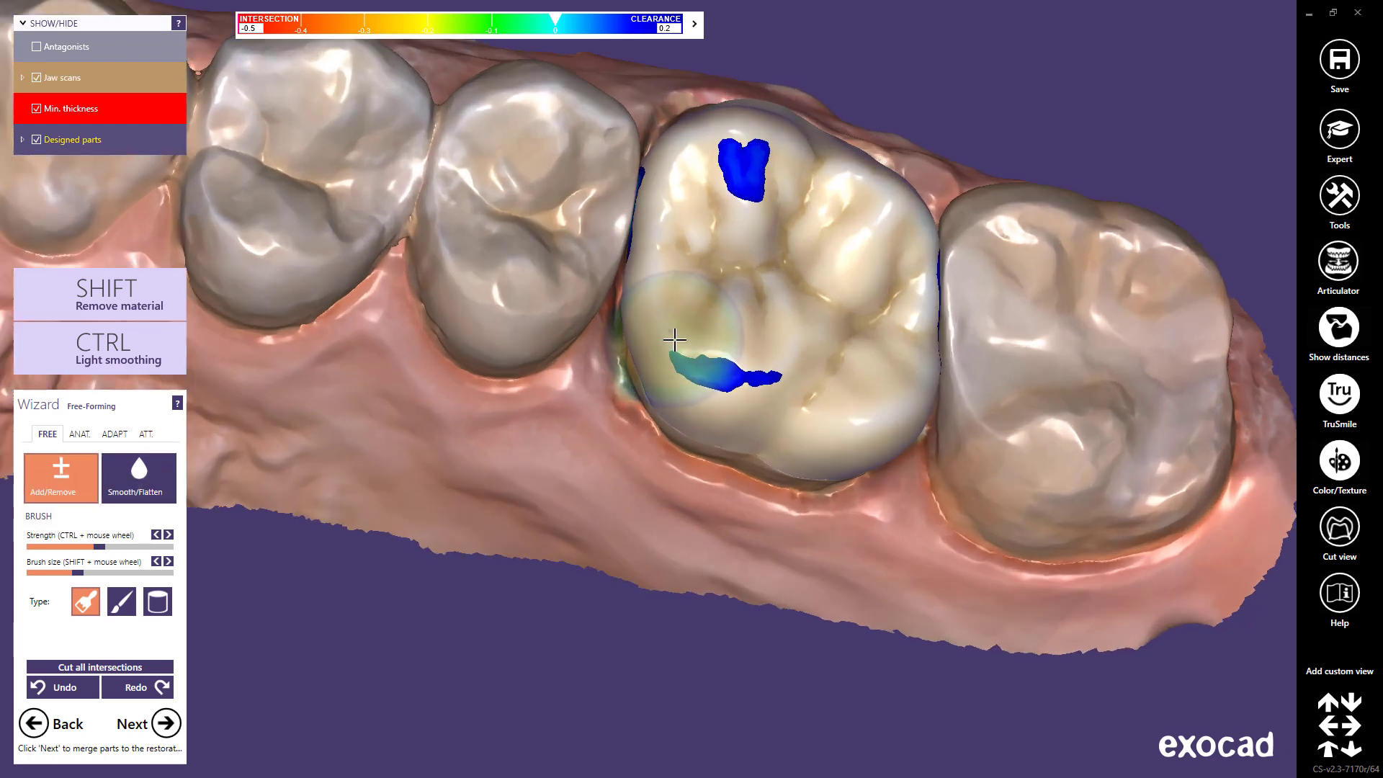
{"action": "mouse_move", "coordinate": [676, 432]}
{"action": "right_mouse_down"}
{"action": "mouse_move", "coordinate": [657, 430]}
{"action": "mouse_move", "coordinate": [667, 415]}
{"action": "right_mouse_up"}
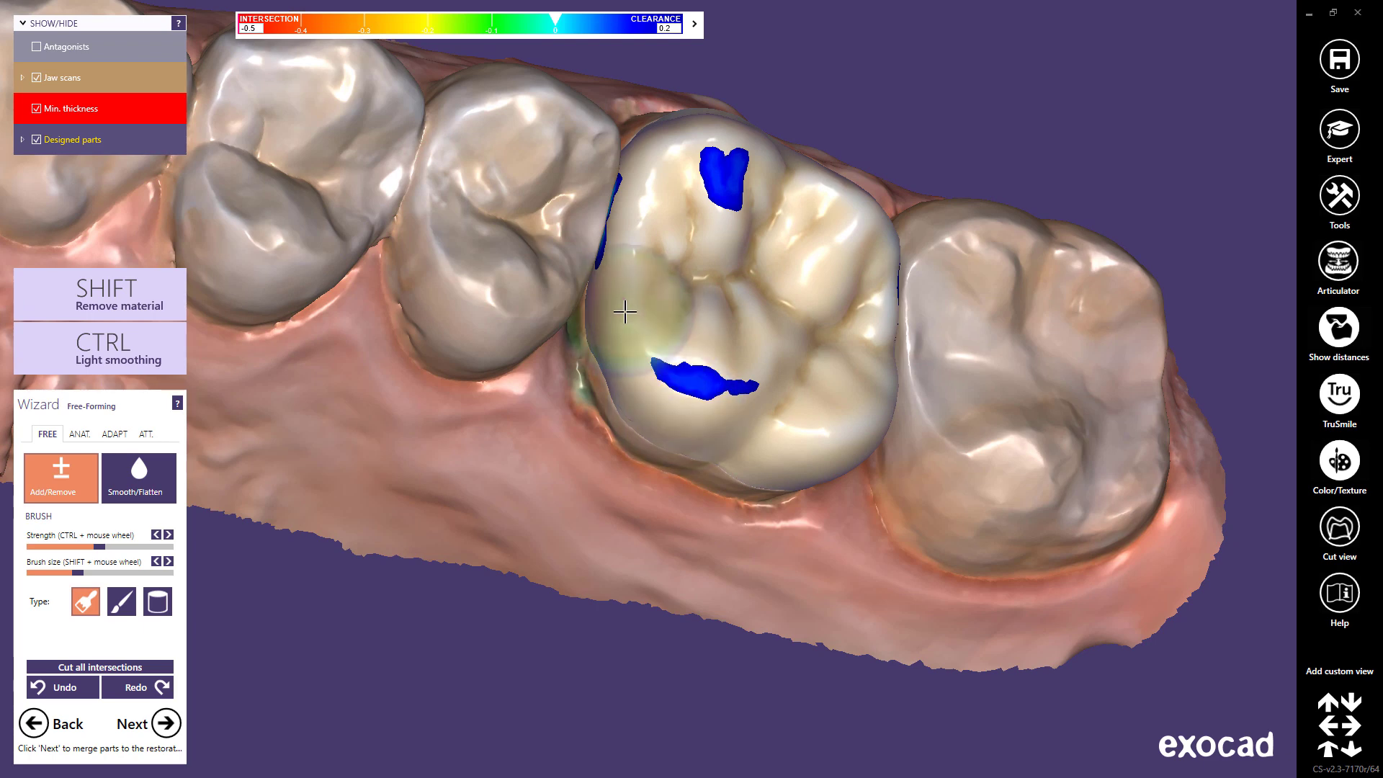
{"action": "left_click_drag", "start_coordinate": [624, 290], "coordinate": [625, 282]}
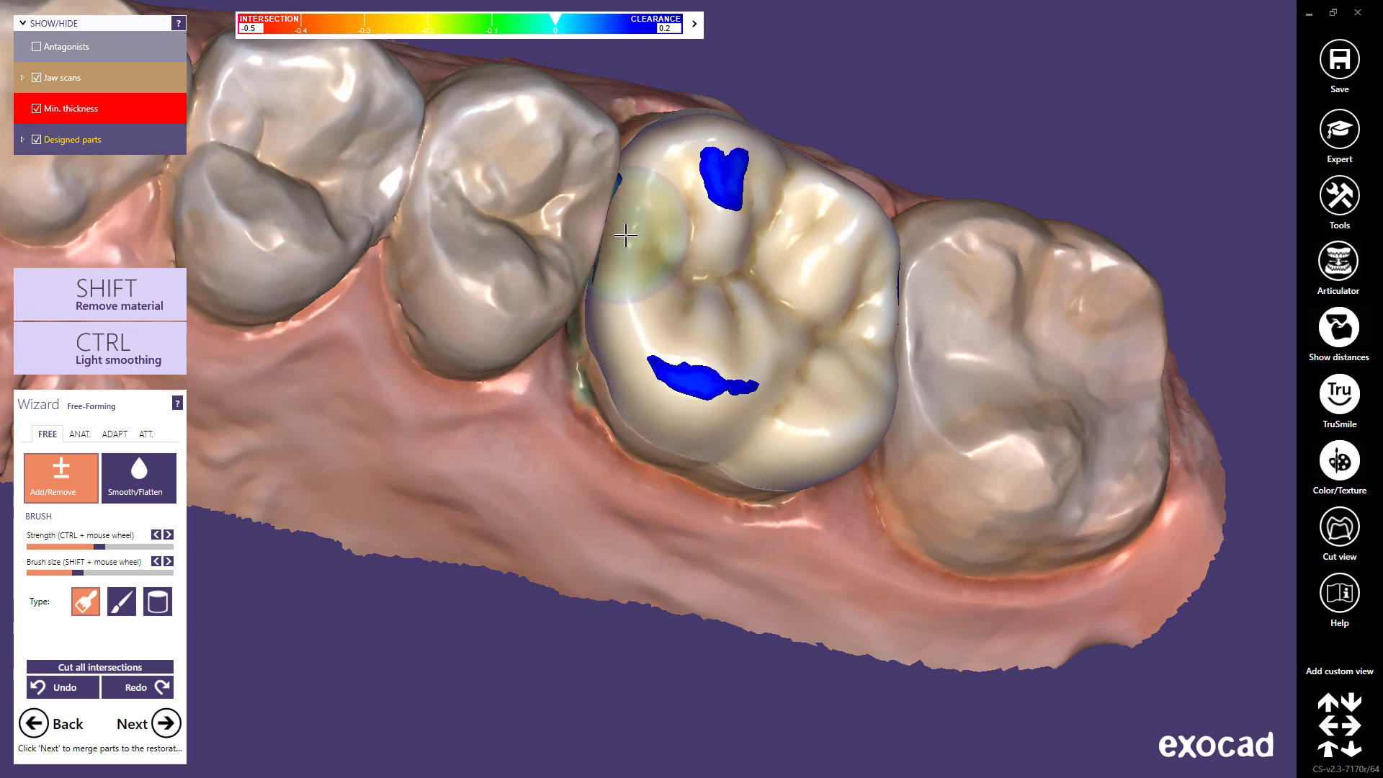
{"action": "mouse_move", "coordinate": [627, 236]}
{"action": "left_mouse_down", "text": "shift"}
{"action": "mouse_move", "coordinate": [623, 339]}
{"action": "mouse_move", "coordinate": [642, 392]}
{"action": "left_mouse_up", "text": "shift"}
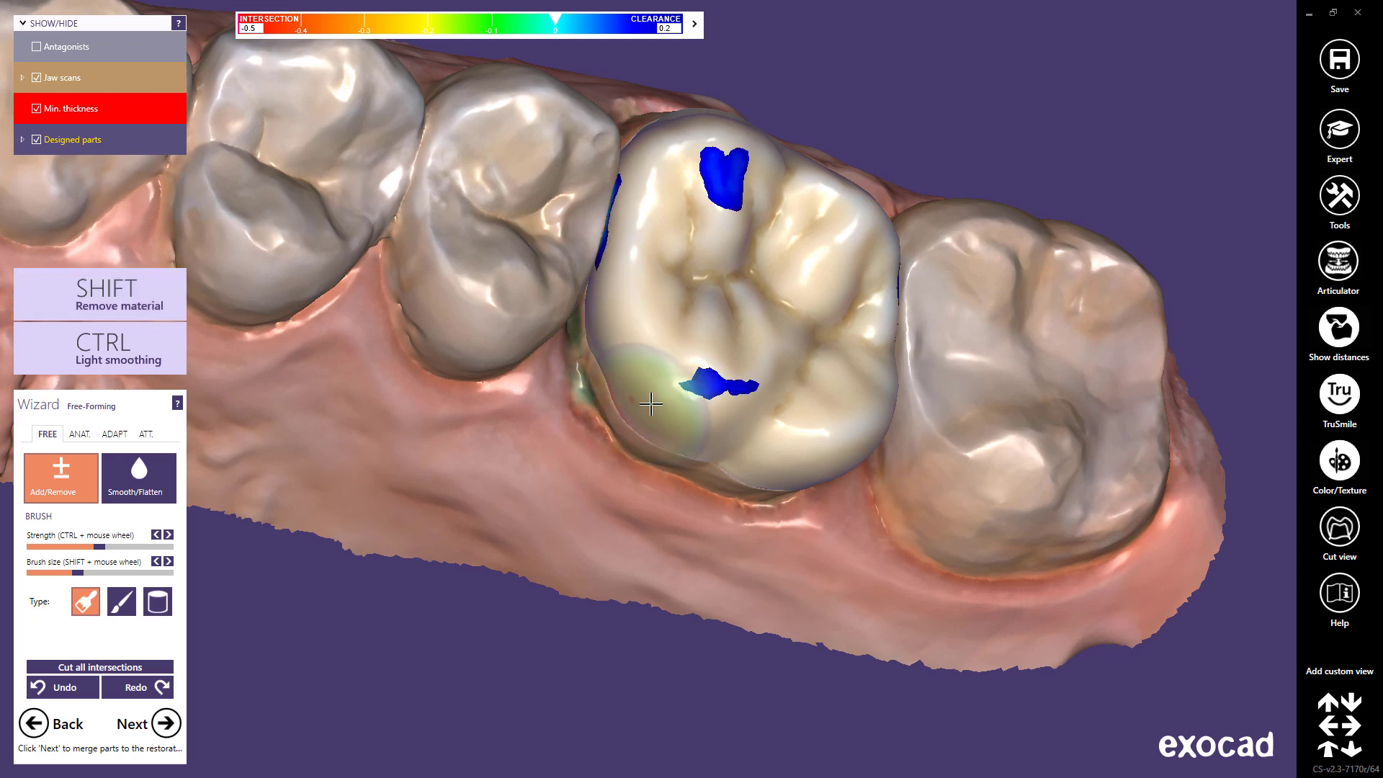
- Smooth the palatal cusps of tooth 26 with the Smooth/Flatten brush and check the occlusal surface
{"action": "left_click", "coordinate": [154, 476]}
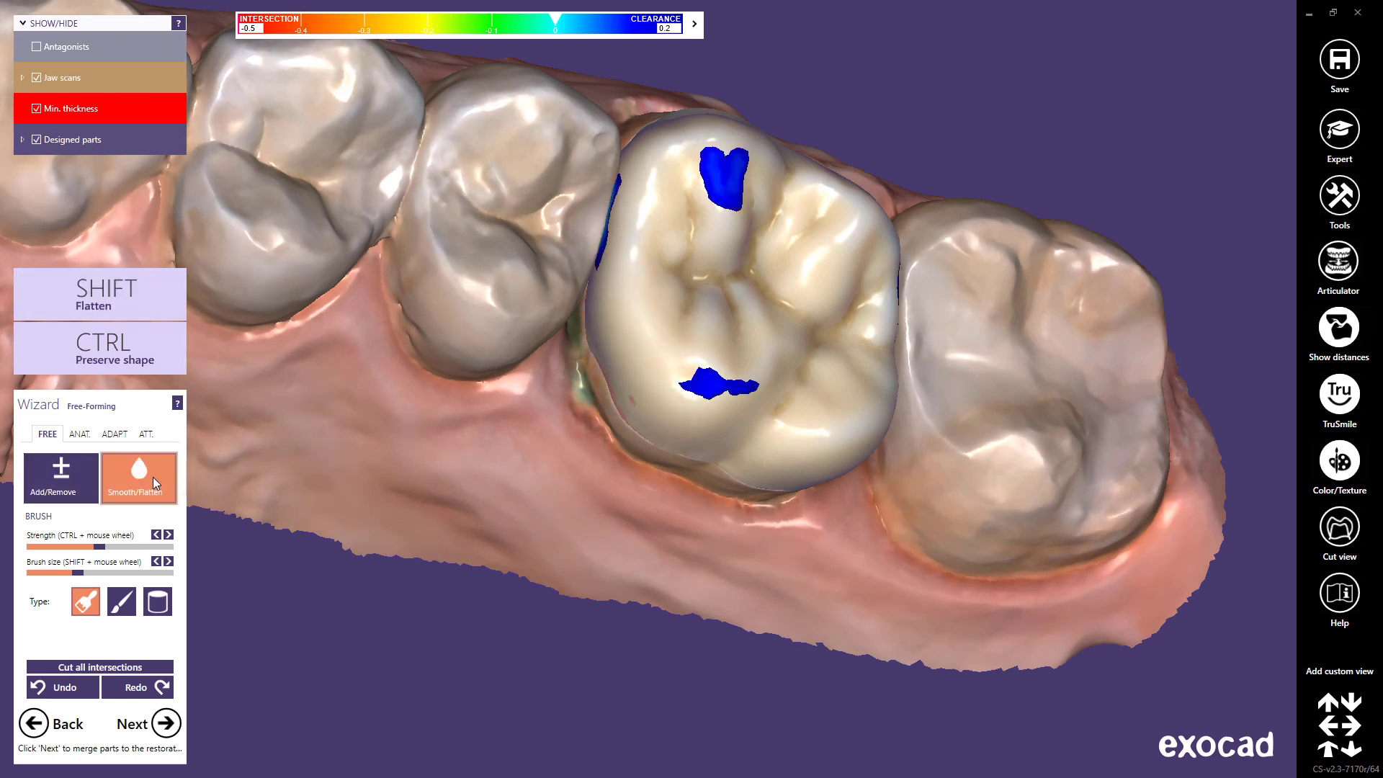
{"action": "left_click_drag", "start_coordinate": [644, 402], "coordinate": [760, 364]}
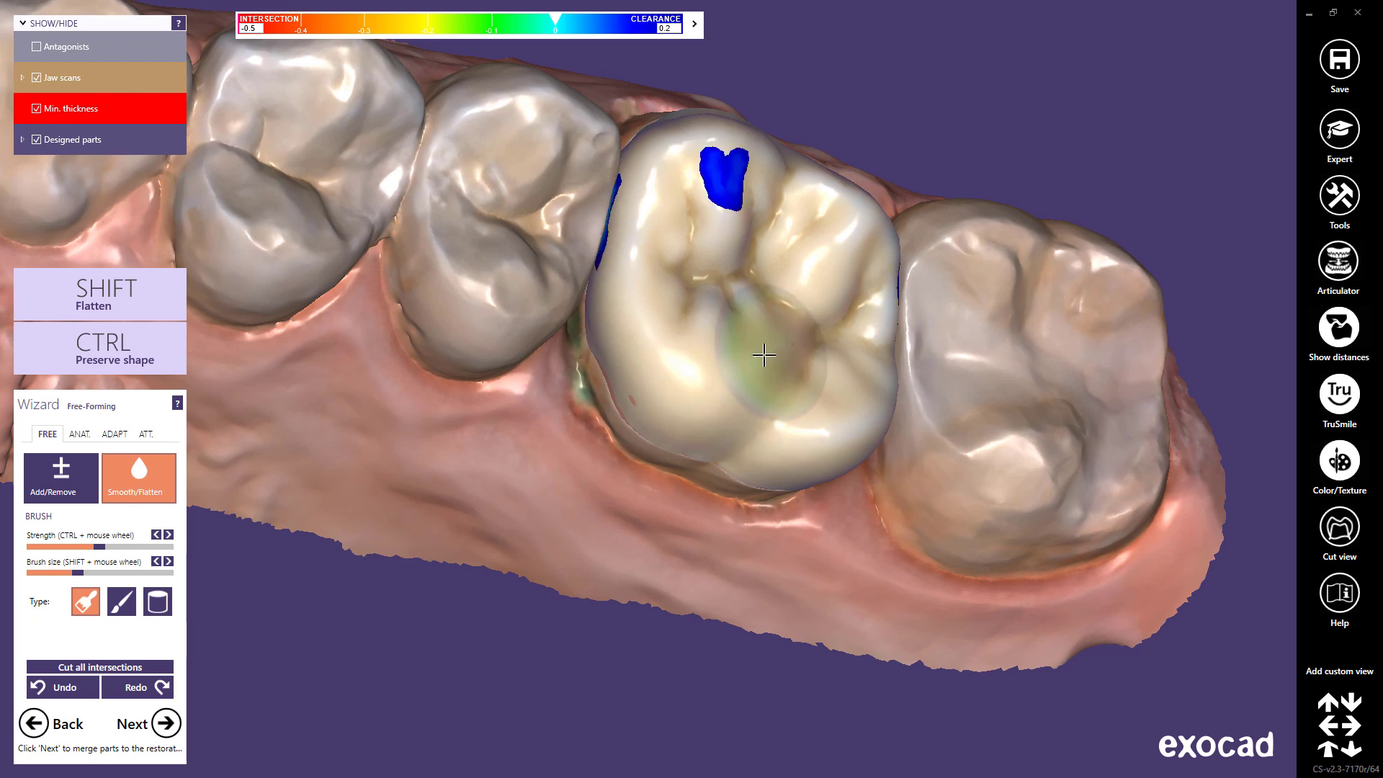
{"action": "scroll", "coordinate": [730, 420], "scroll_direction": "down", "scroll_amount": 5}
{"action": "scroll", "coordinate": [695, 521], "scroll_direction": "down", "scroll_amount": 3}
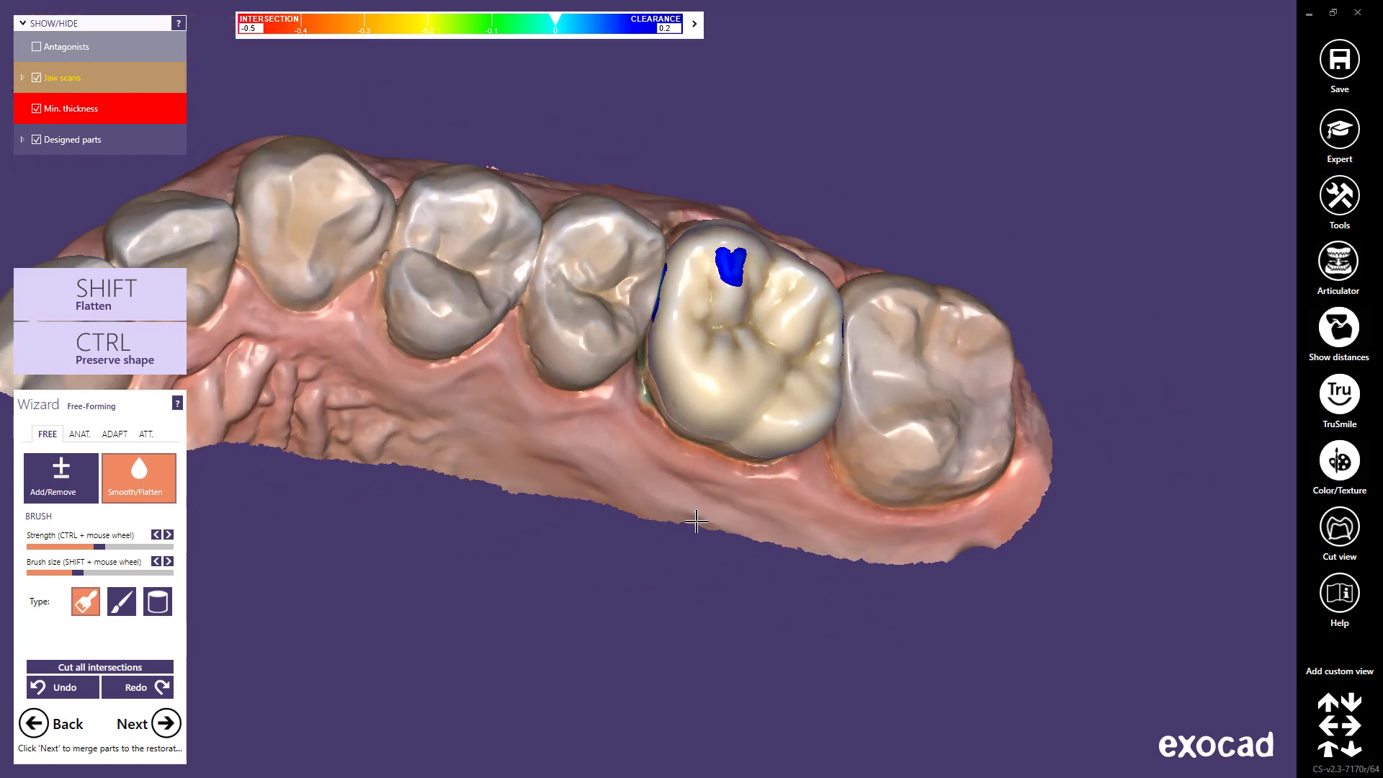
{"action": "right_click_drag", "start_coordinate": [696, 521], "coordinate": [695, 520]}
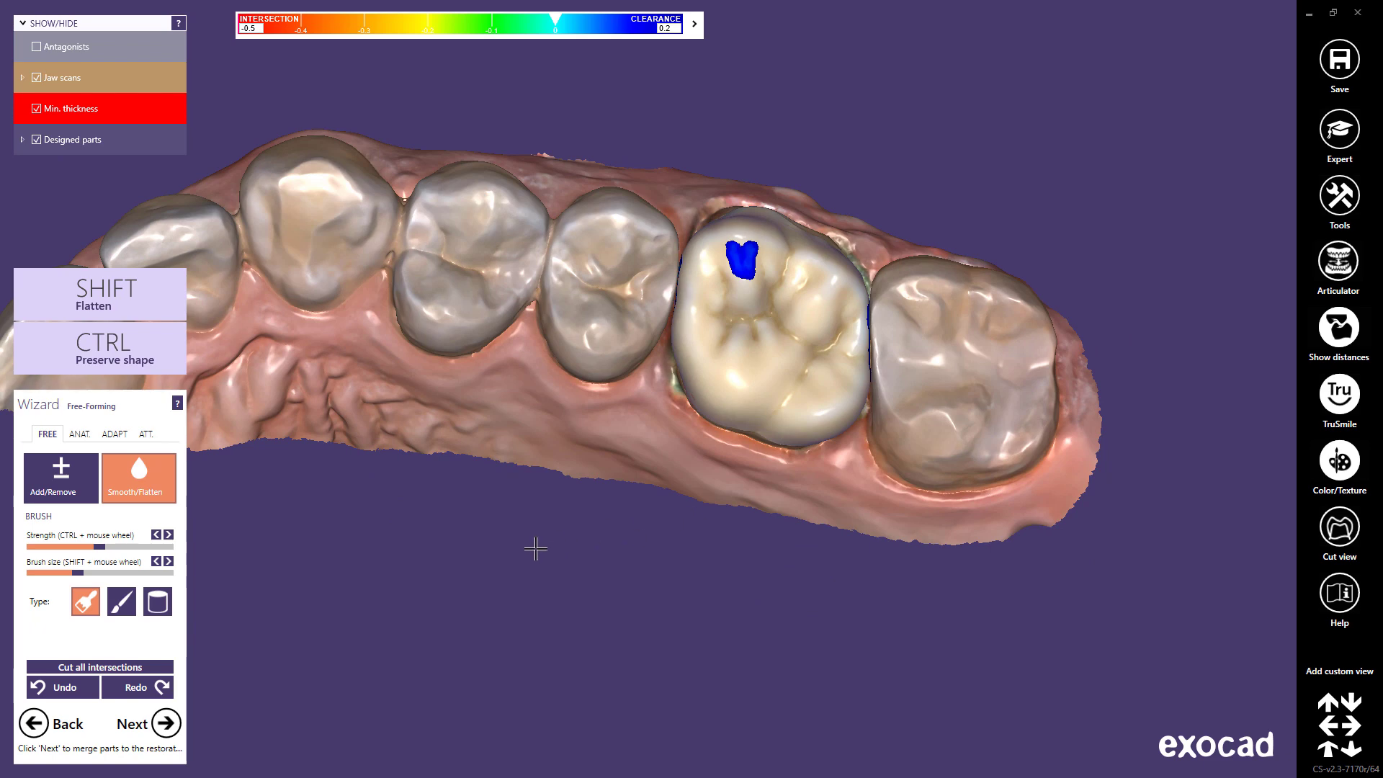
- Merge the restoration parts and choose the VITA ENAMIC multiColor EMC-14 blank, 18x14x12 mm, in shade 2M2
{"action": "left_click", "coordinate": [164, 724]}
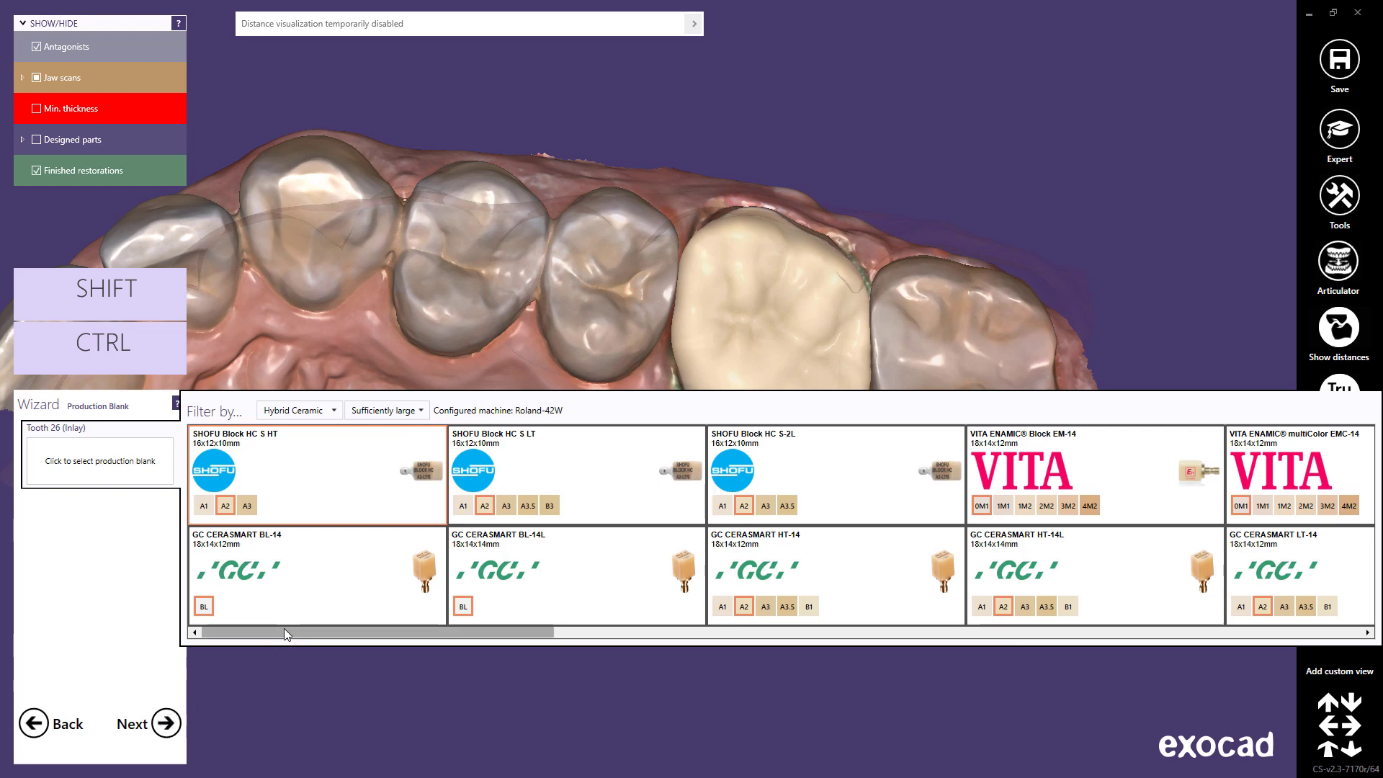
{"action": "left_click_drag", "start_coordinate": [283, 628], "coordinate": [367, 632]}
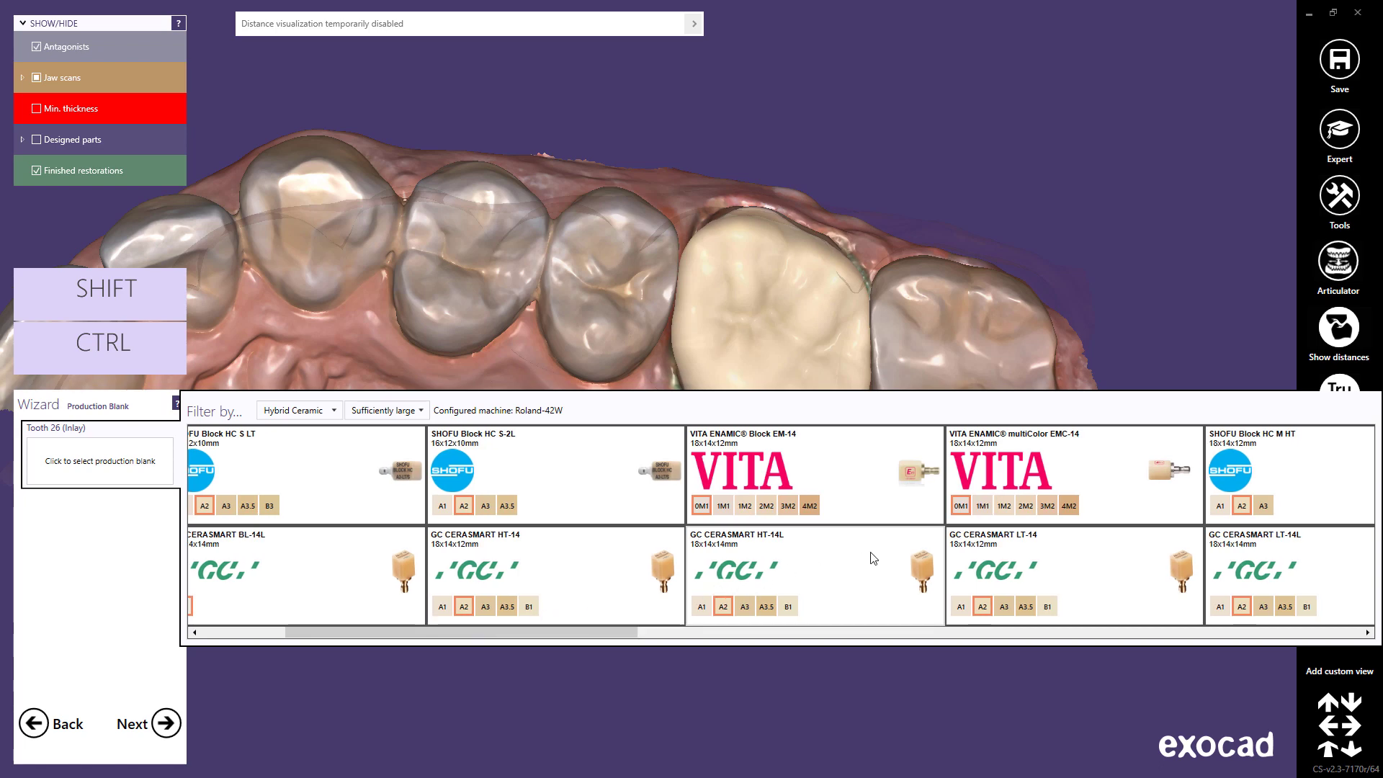
{"action": "left_click", "coordinate": [1023, 508]}
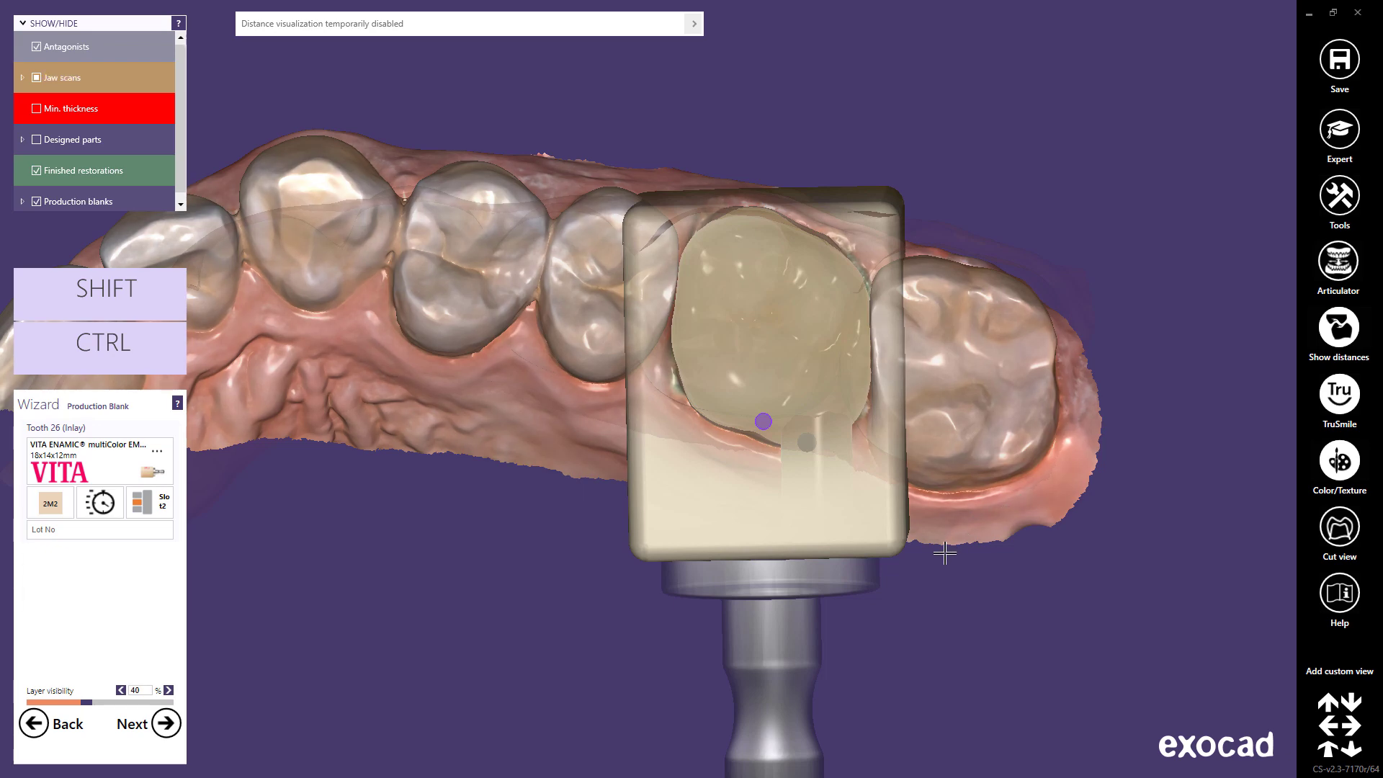
- Hide the antagonists and rotate the production blank slightly in two directions around the tooth 26 restoration
{"action": "scroll", "coordinate": [938, 574], "scroll_direction": "down", "scroll_amount": 3}
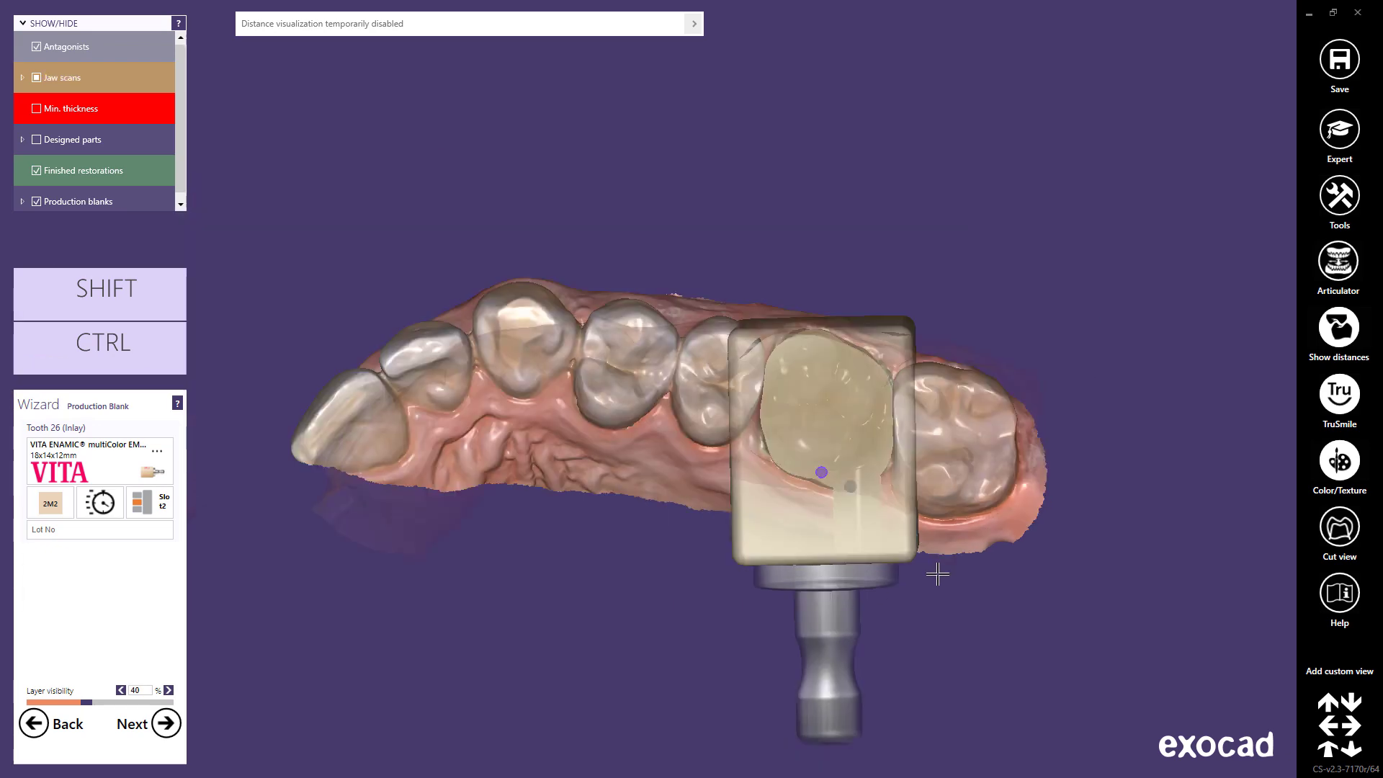
{"action": "right_click_drag", "start_coordinate": [937, 575], "coordinate": [937, 571]}
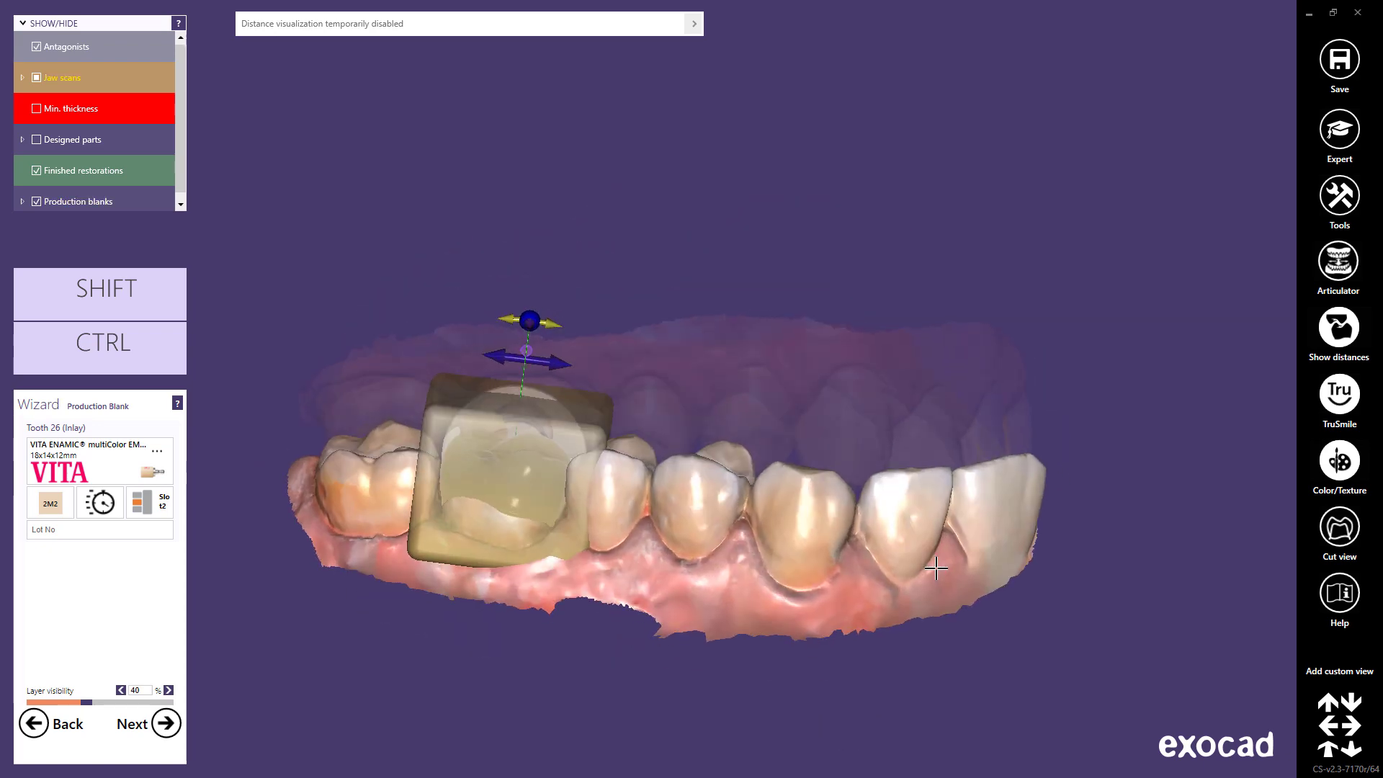
{"action": "scroll", "coordinate": [471, 611], "scroll_direction": "up", "scroll_amount": 1}
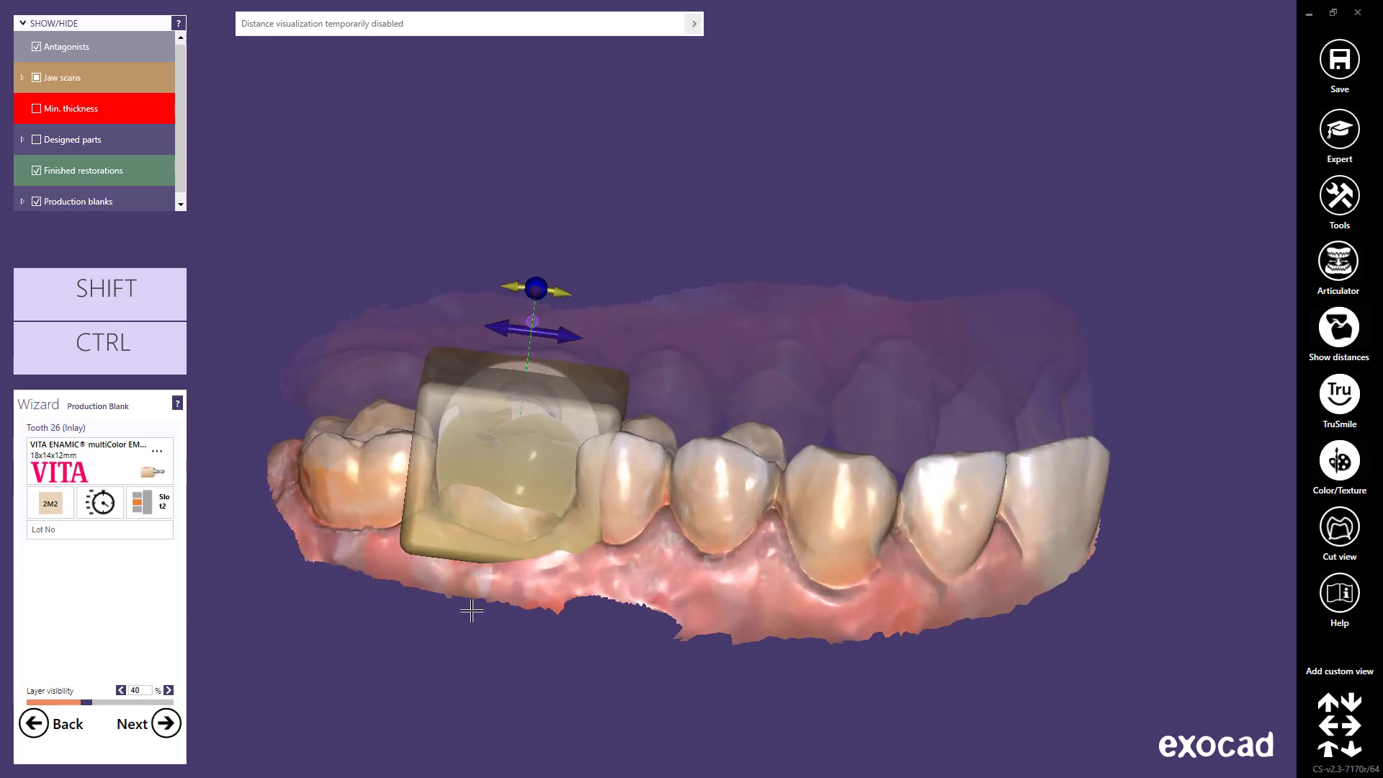
{"action": "scroll", "coordinate": [585, 636], "scroll_direction": "up", "scroll_amount": 3}
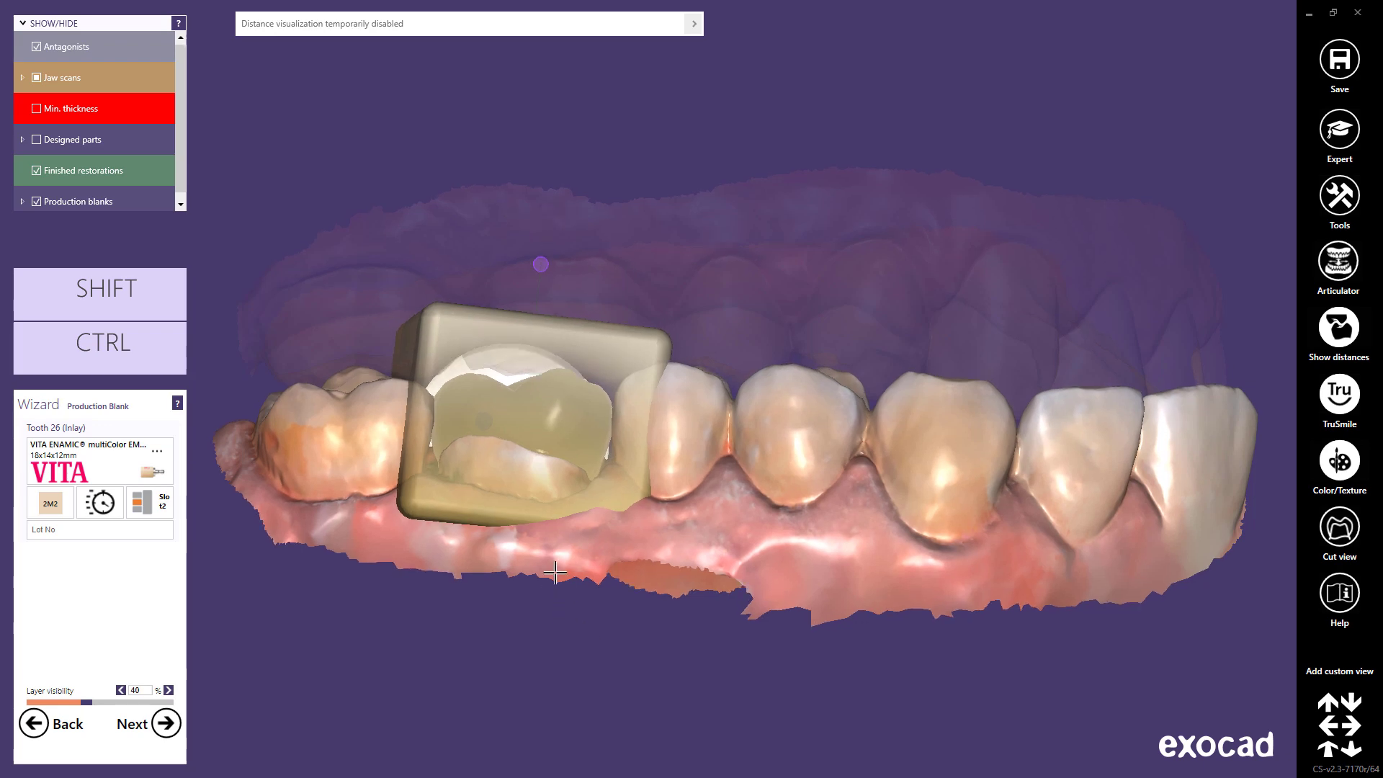
{"action": "left_click_drag", "start_coordinate": [534, 464], "coordinate": [533, 470]}
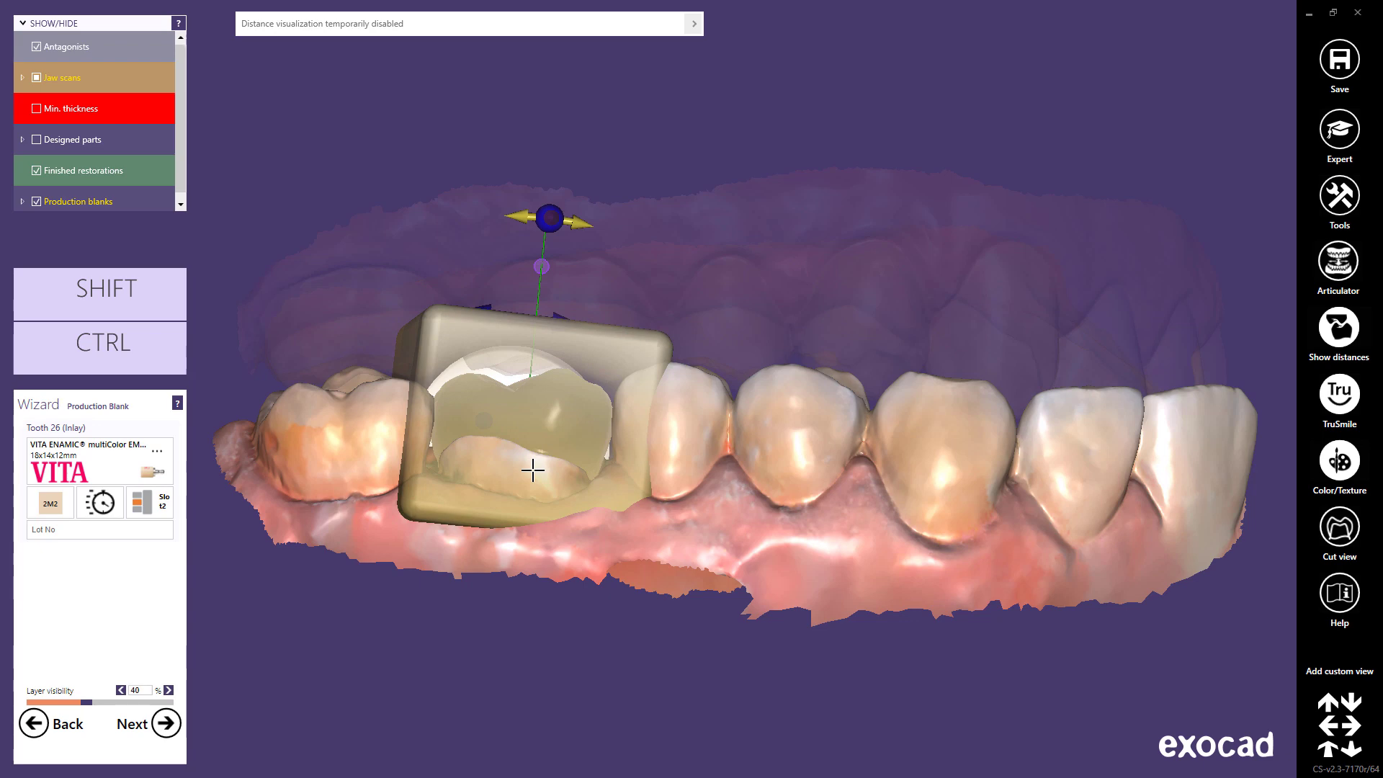
{"action": "right_click_drag", "start_coordinate": [526, 587], "coordinate": [516, 609]}
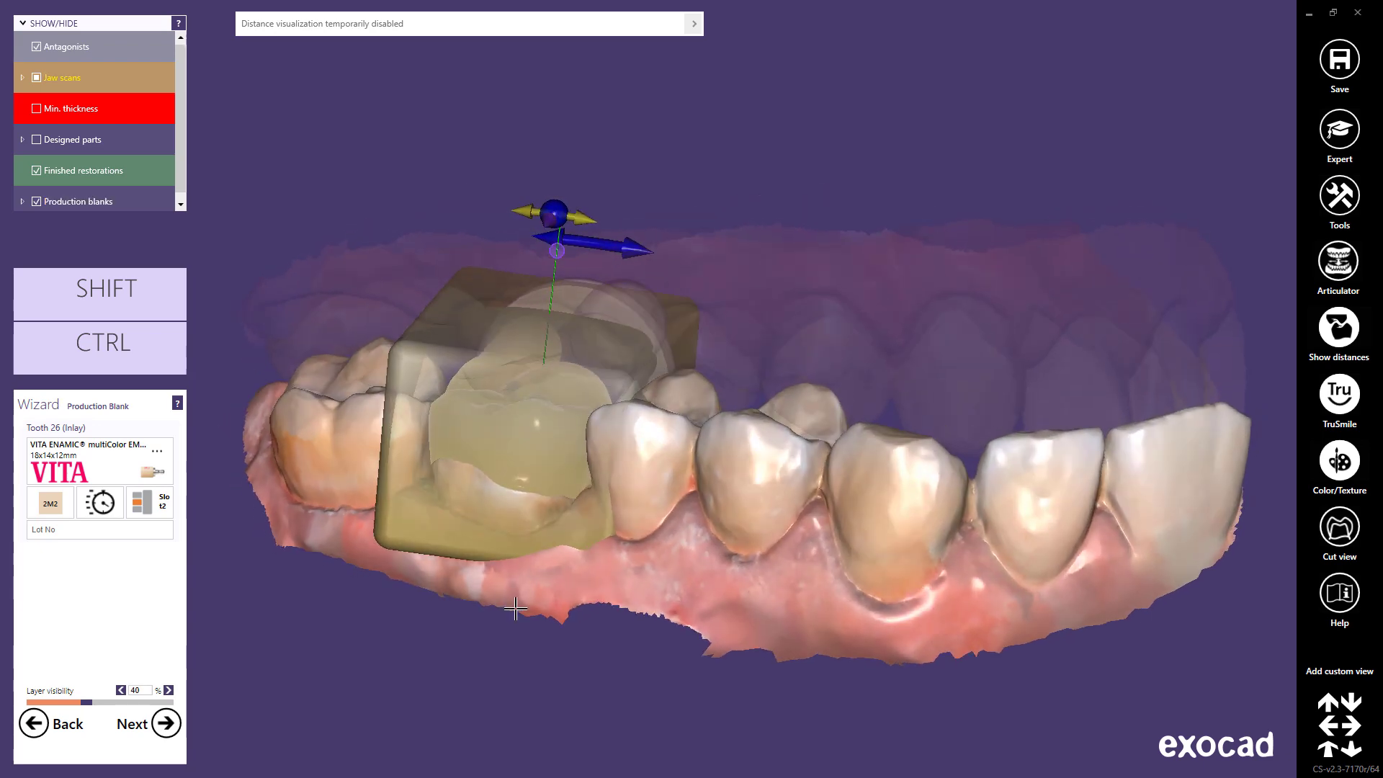
{"action": "left_click", "coordinate": [37, 48]}
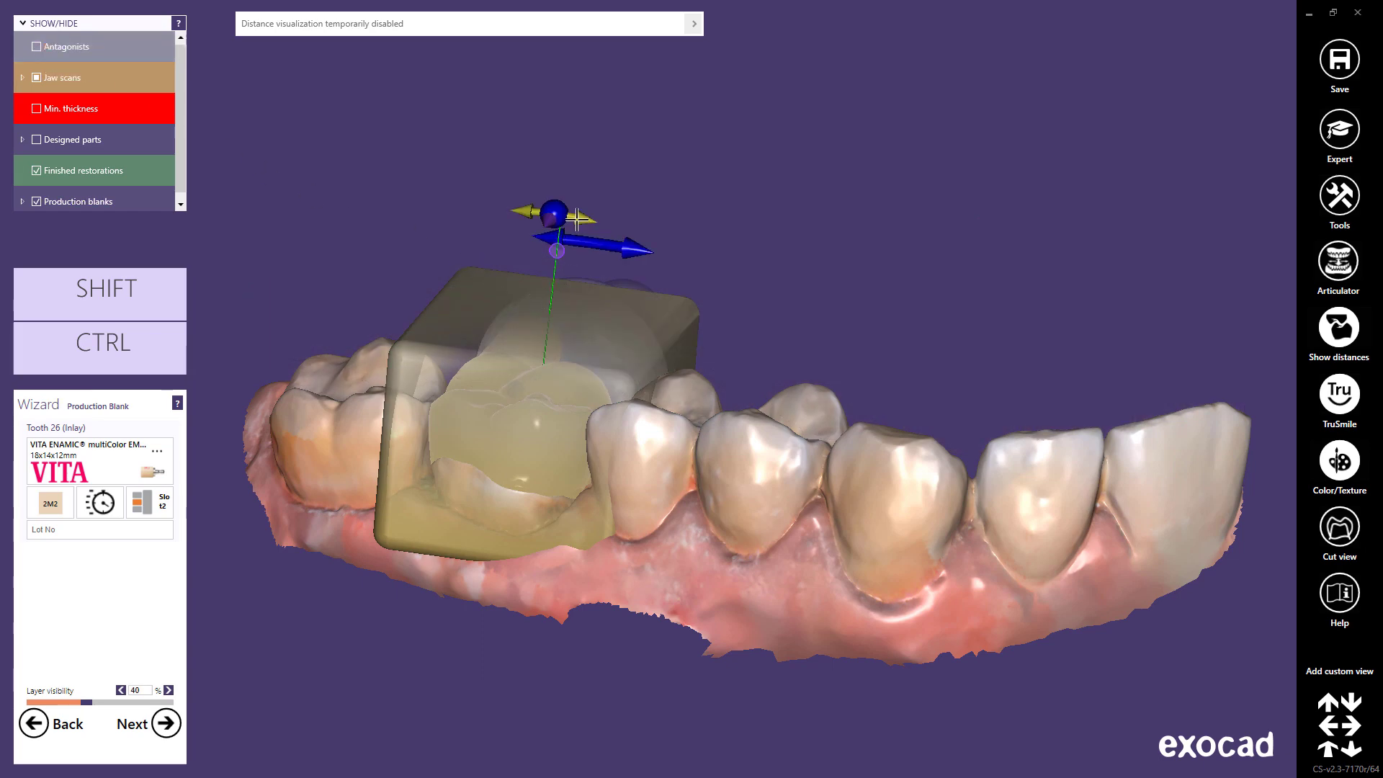
{"action": "left_click_drag", "start_coordinate": [576, 218], "coordinate": [549, 243]}
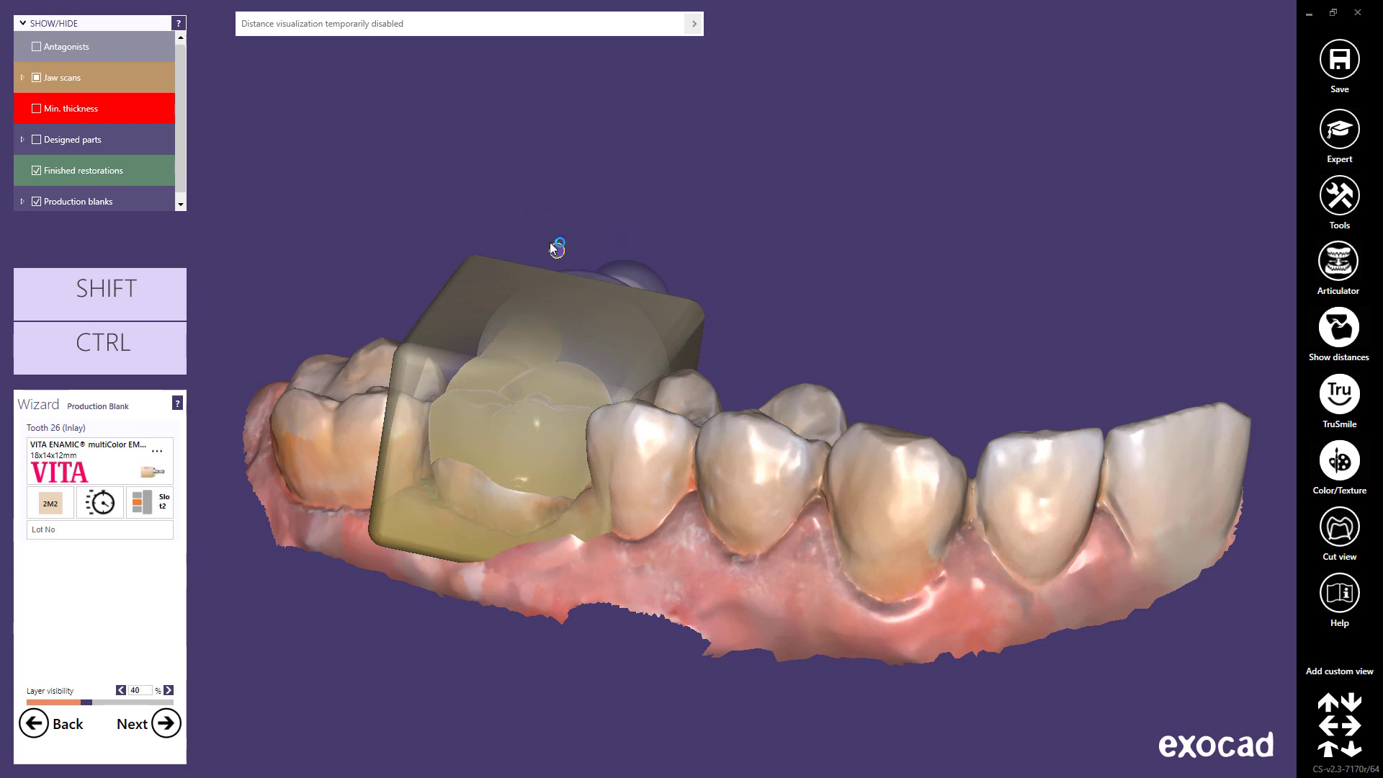
{"action": "right_click_drag", "start_coordinate": [870, 400], "coordinate": [867, 349]}
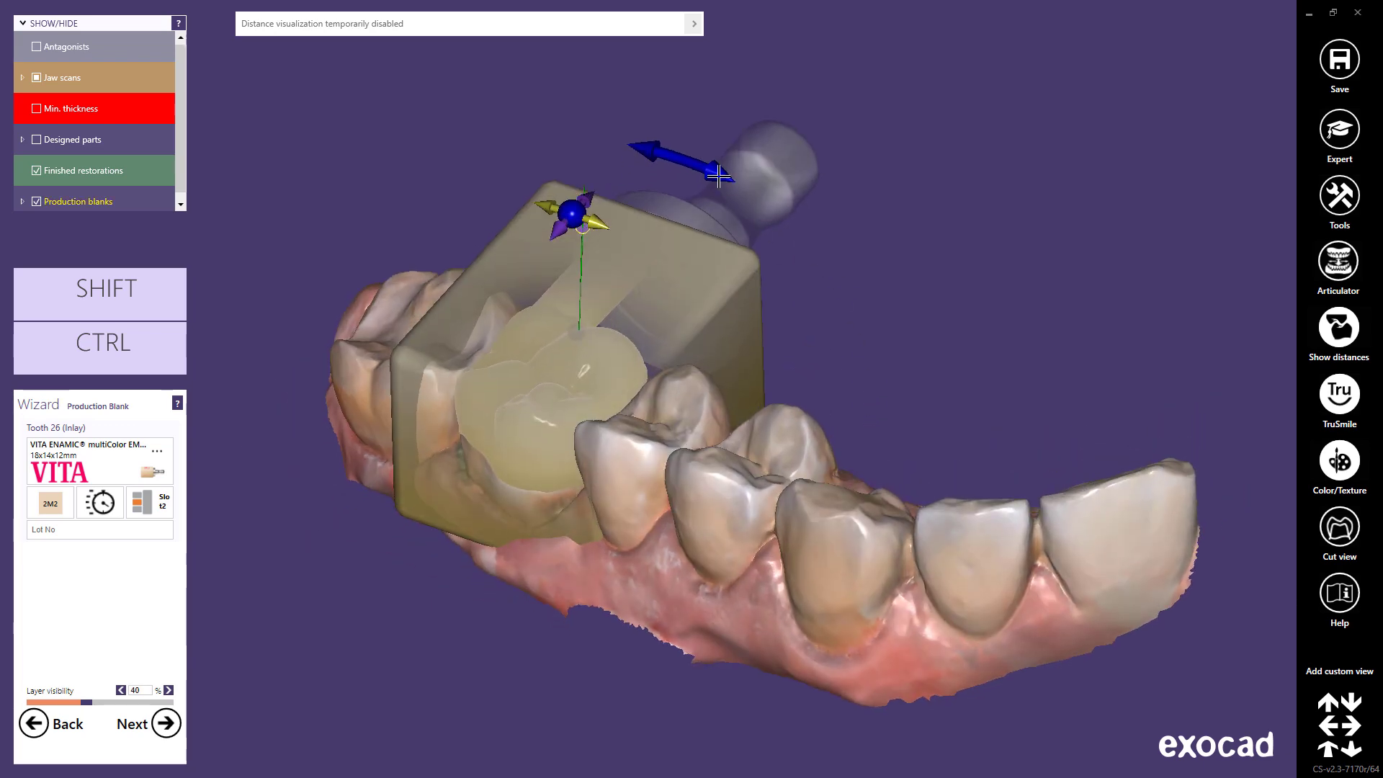
{"action": "left_click_drag", "start_coordinate": [718, 176], "coordinate": [730, 189]}
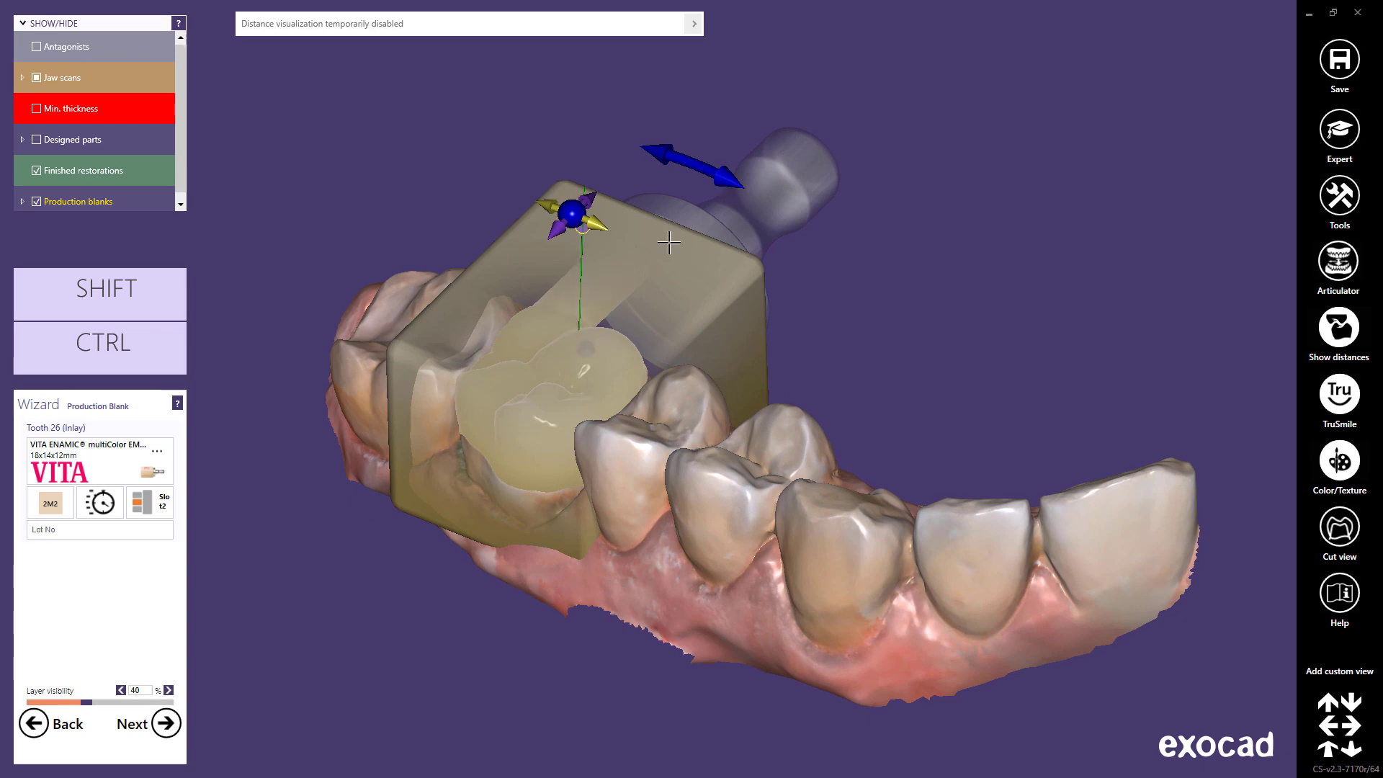
- Change the production blank's shade to 3M2 and set the layer visibility to 100%
{"action": "left_click", "coordinate": [51, 503]}
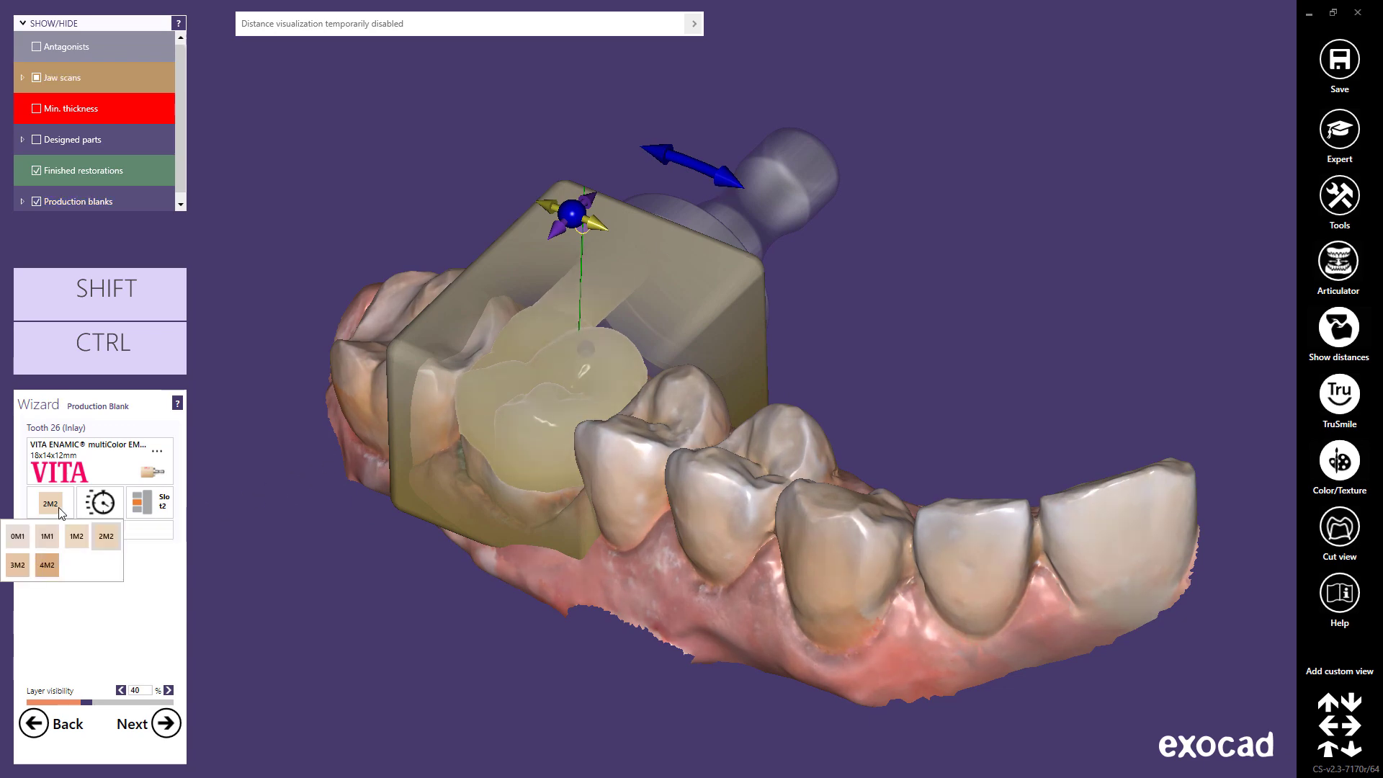
{"action": "left_click", "coordinate": [17, 565]}
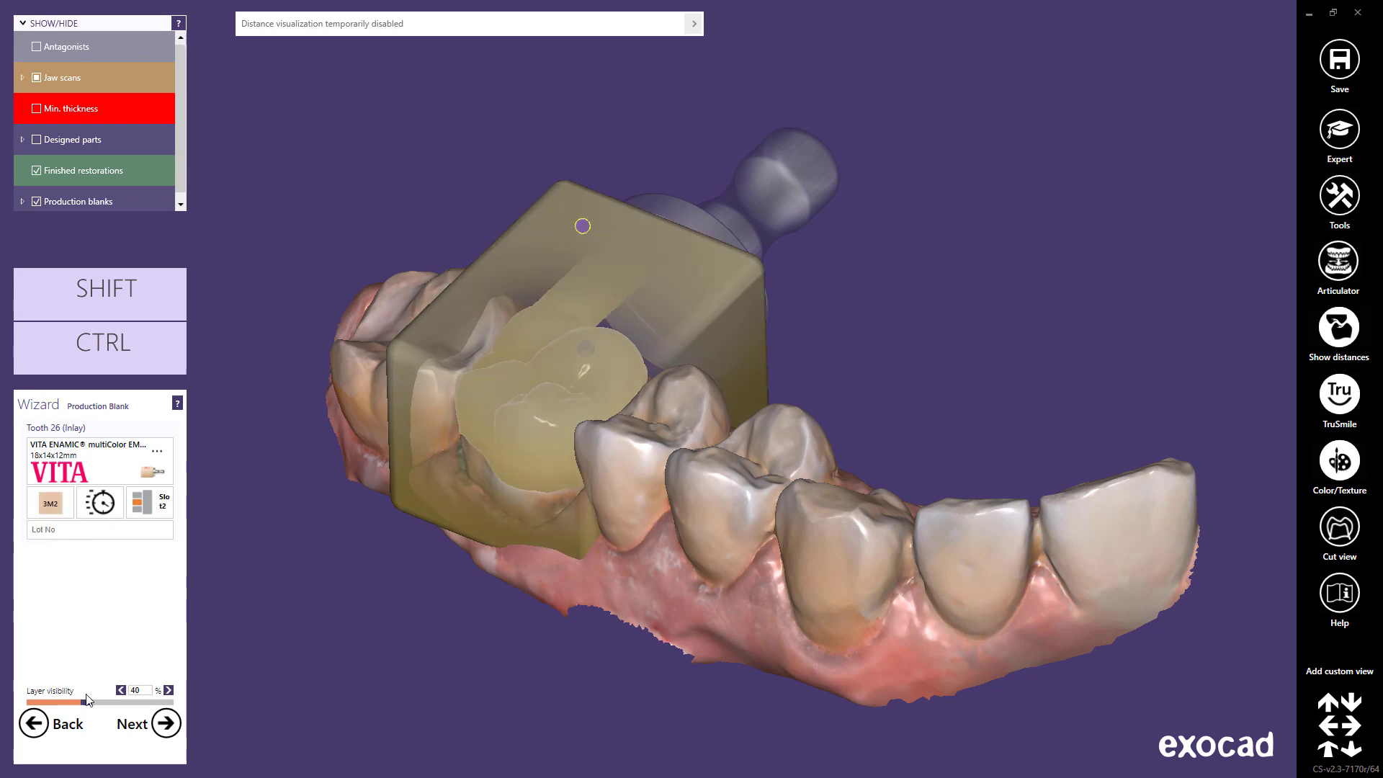
{"action": "left_click_drag", "start_coordinate": [86, 700], "coordinate": [175, 702]}
{"action": "right_click_drag", "start_coordinate": [673, 669], "coordinate": [671, 671]}
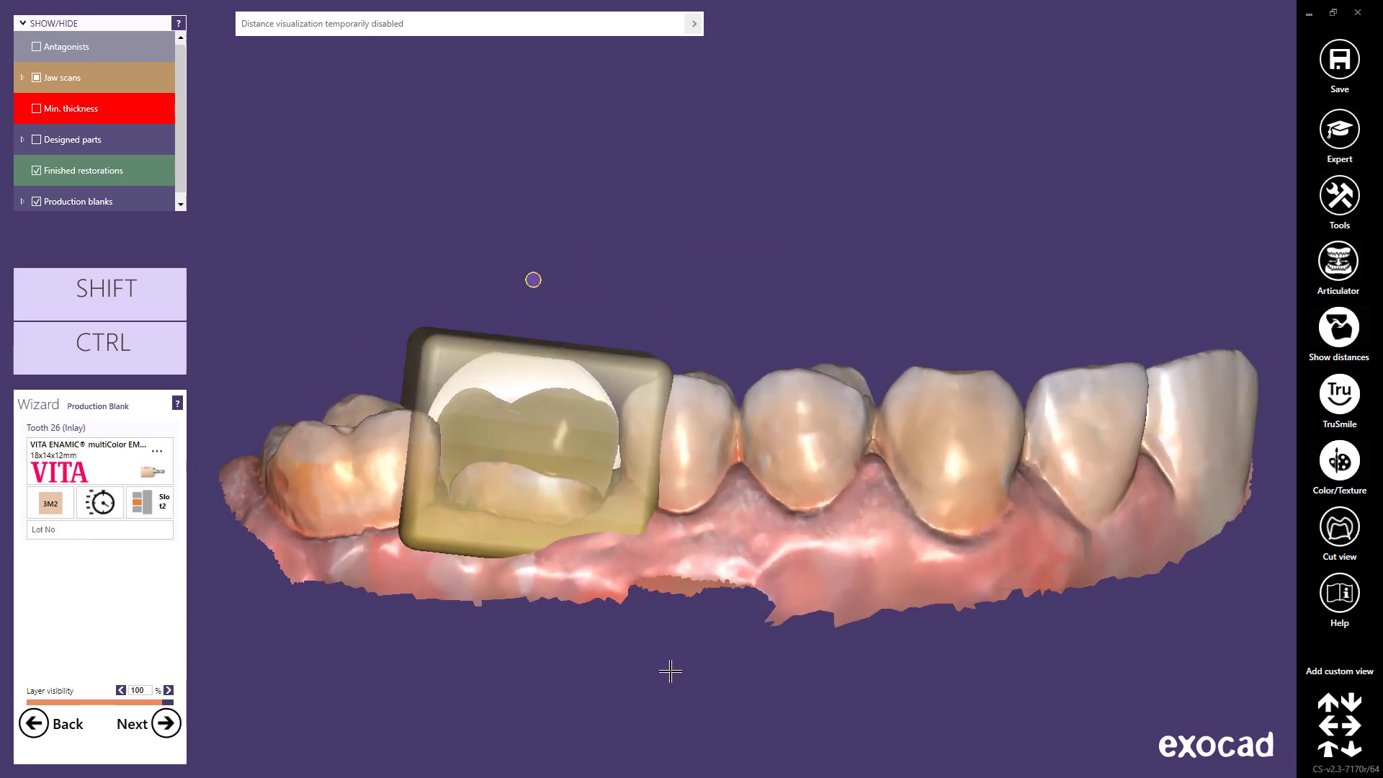
- Tilt the blank in the buccal view to align its colour layers with tooth 26, and queue the restoration for production
{"action": "mouse_move", "coordinate": [624, 494]}
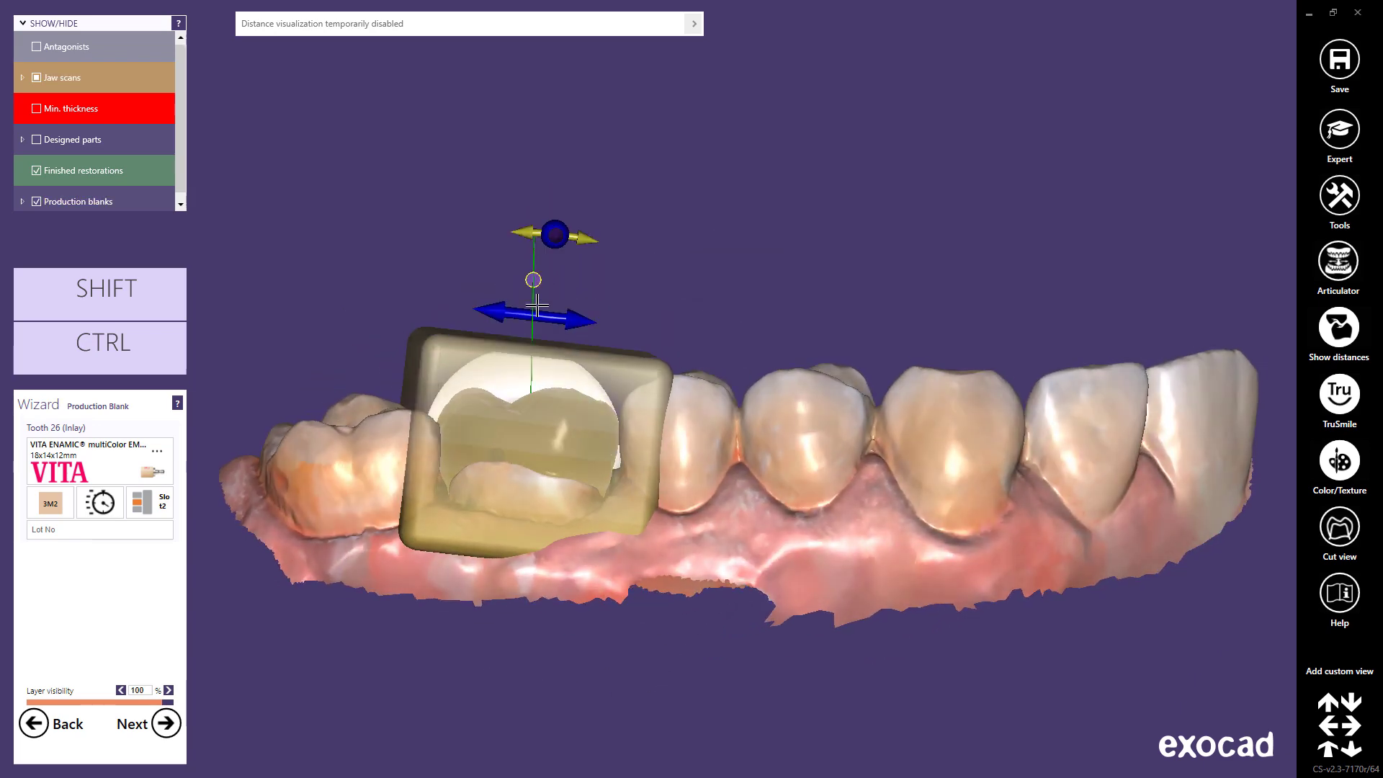
{"action": "left_click_drag", "start_coordinate": [523, 234], "coordinate": [486, 253]}
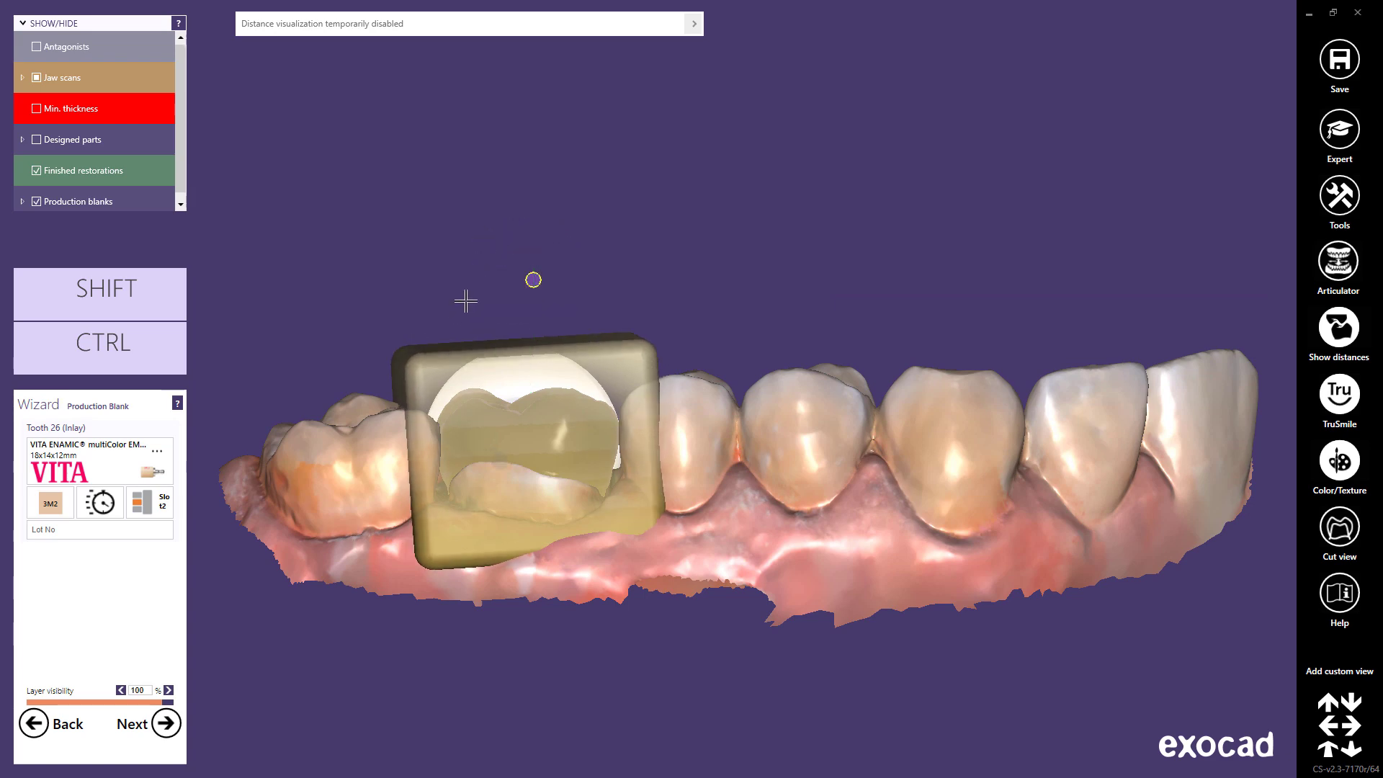
{"action": "left_click", "coordinate": [166, 724]}
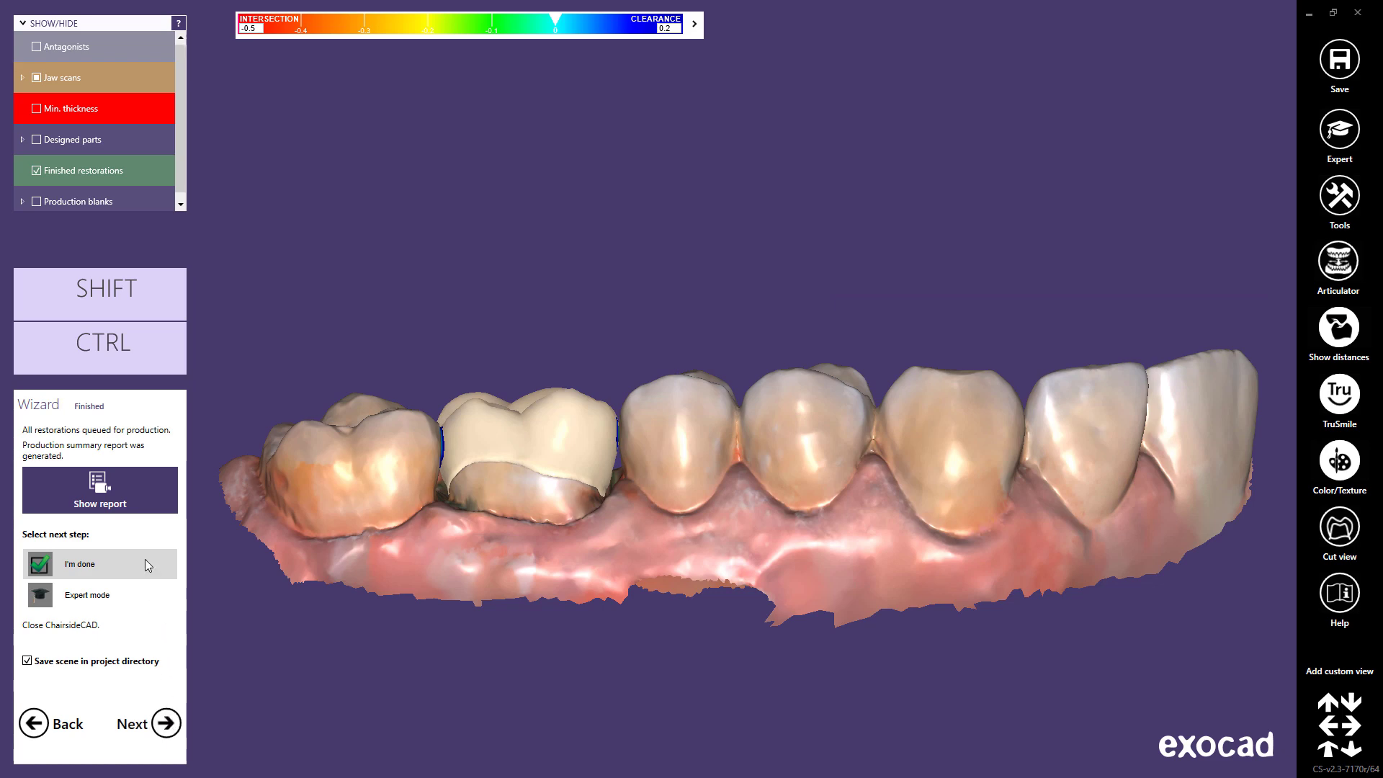
- View the production summary report and close it, and switch to the production manager to check the machines and open jobs
{"action": "left_click", "coordinate": [135, 497]}
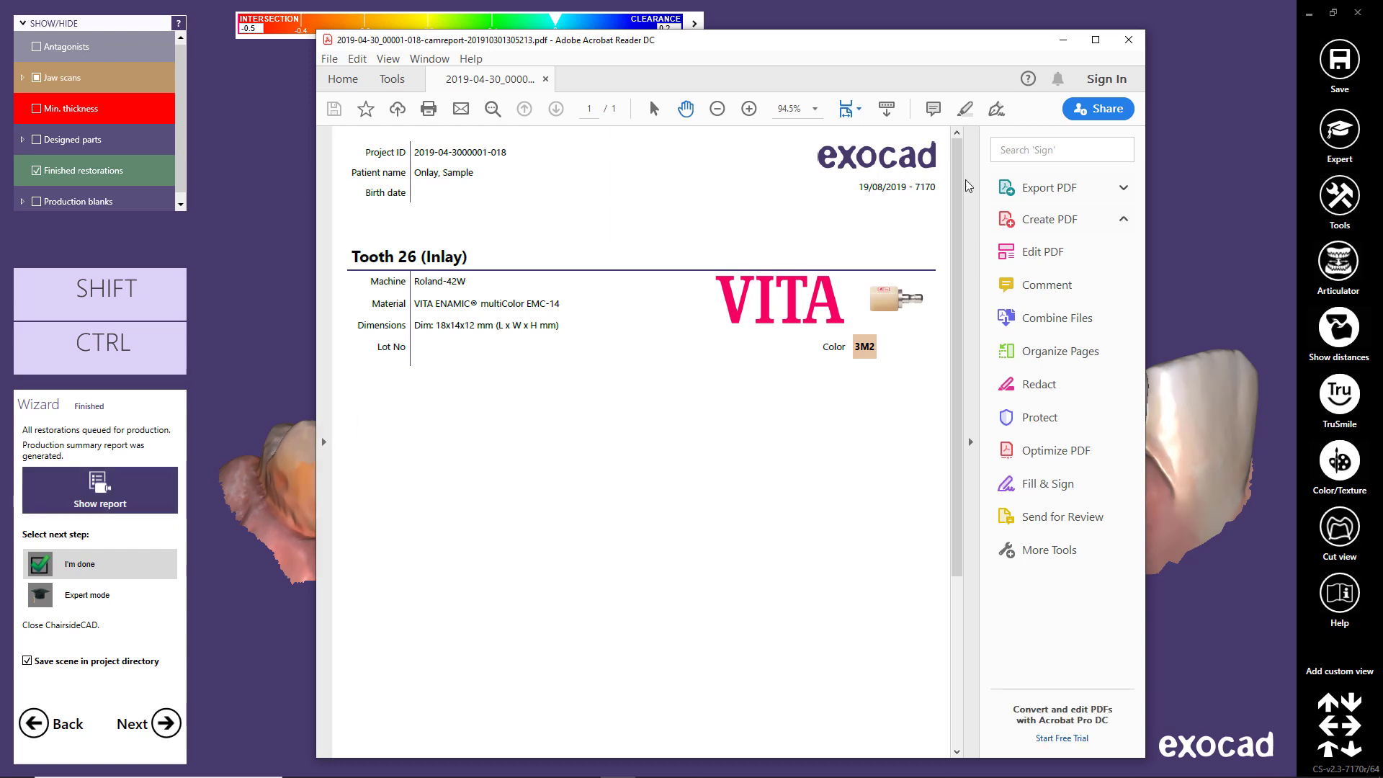
{"action": "left_click", "coordinate": [1137, 41]}
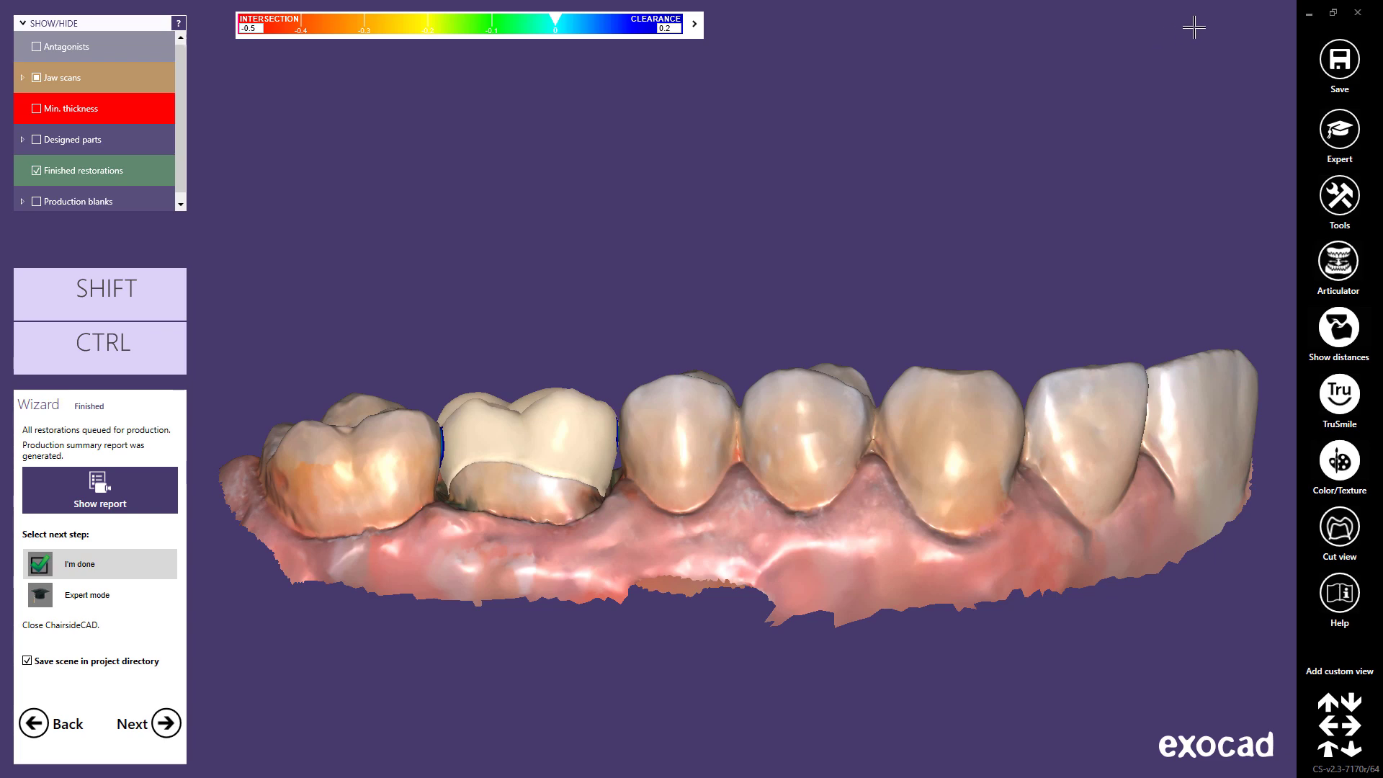
{"action": "left_click", "coordinate": [1334, 15]}
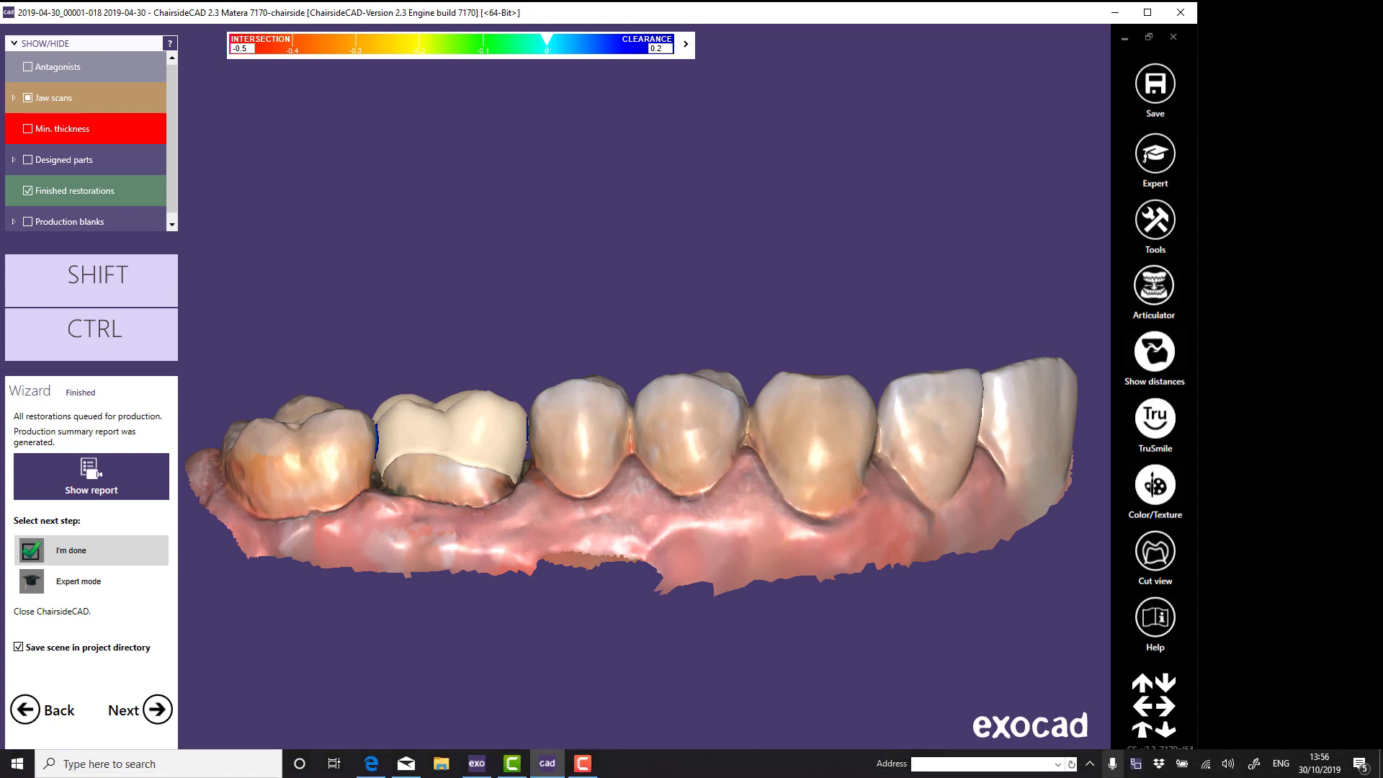
{"action": "left_click", "coordinate": [1136, 764]}
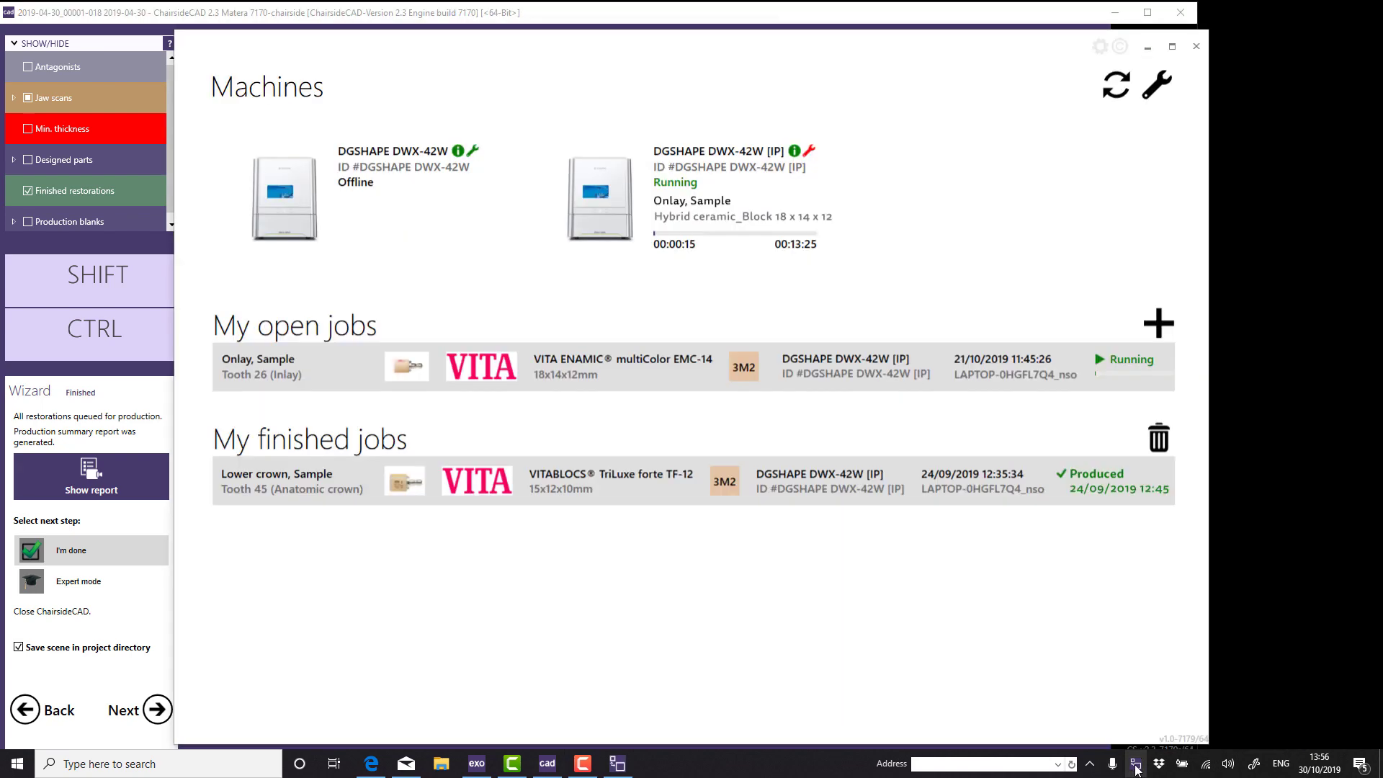